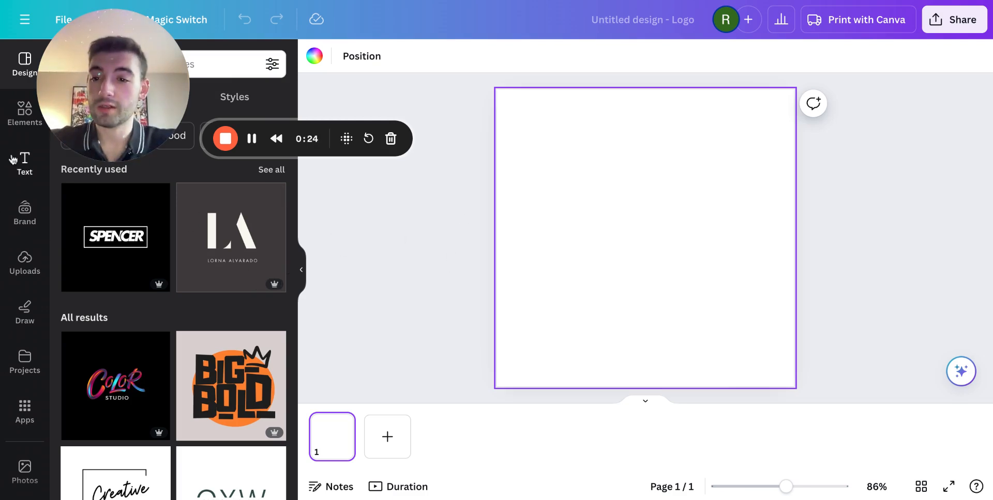
Open the text options for the blank logo design
click(33, 174)
drag(111, 51, 800, 46)
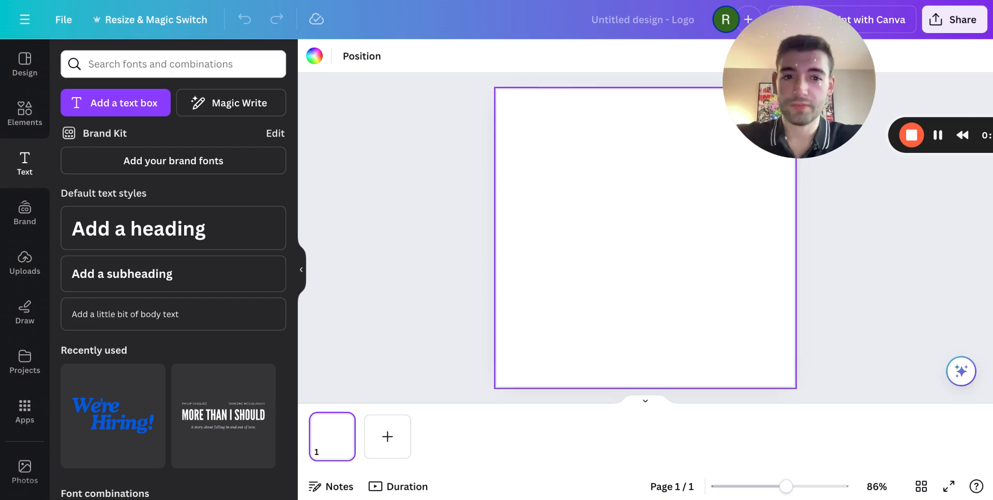
drag(864, 56, 992, 45)
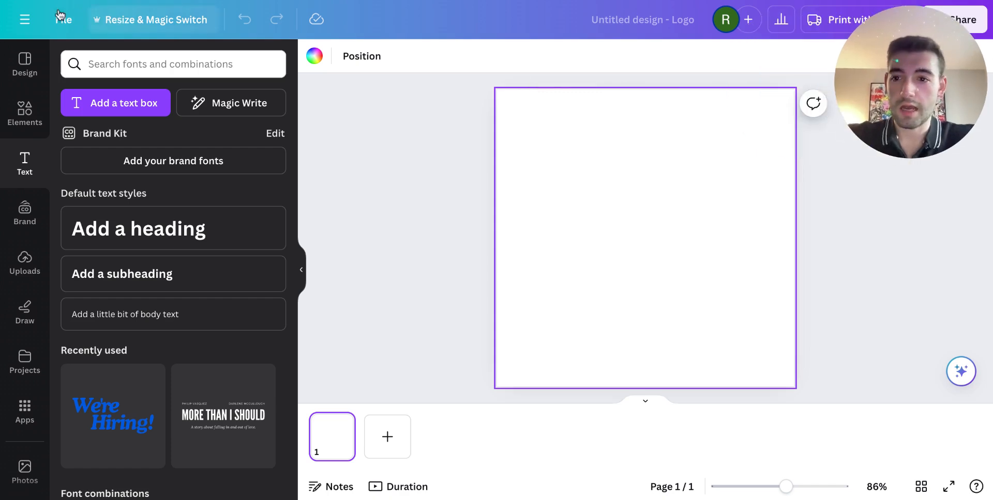
click(22, 21)
click(77, 59)
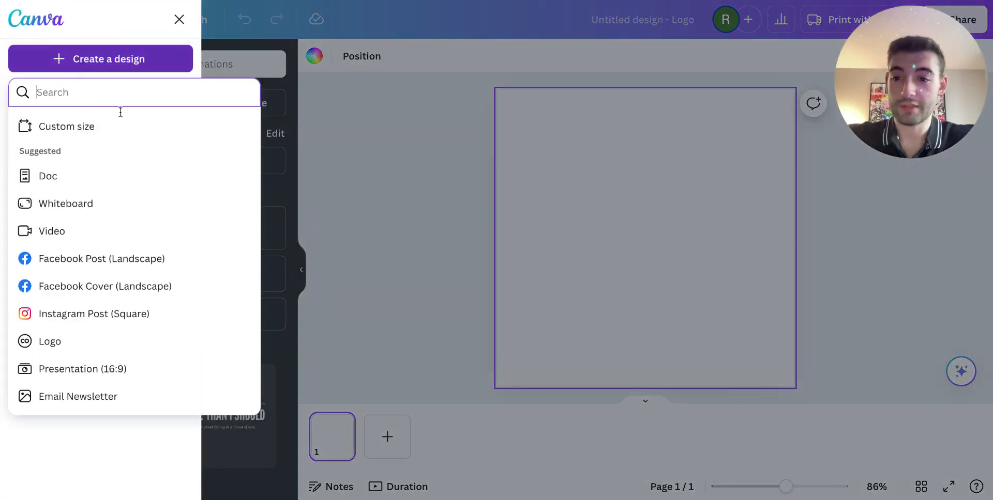
click(404, 215)
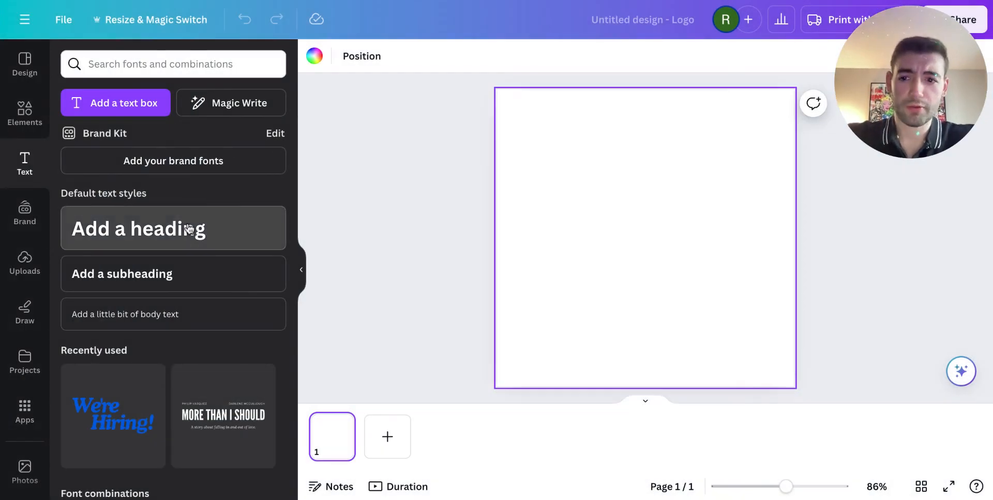
Add a heading to the blank logo page that reads "Blue Marlin Marketing", with "Marketing" on its own line
drag(189, 228, 132, 230)
click(133, 231)
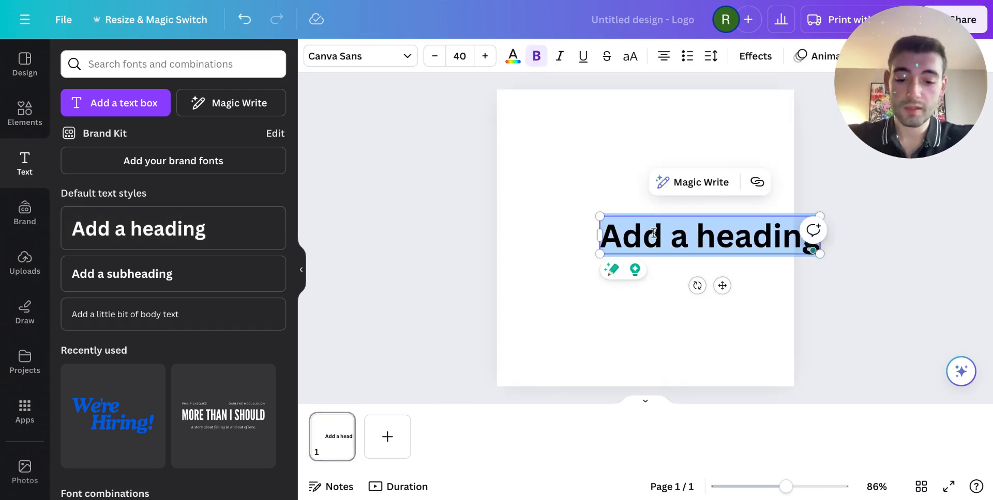
text(BLlue Marlin)
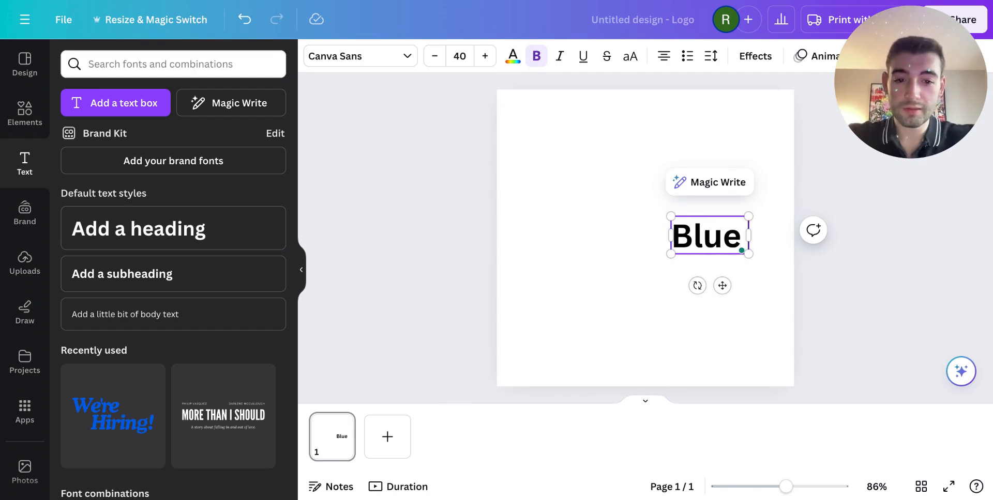
key(Return)
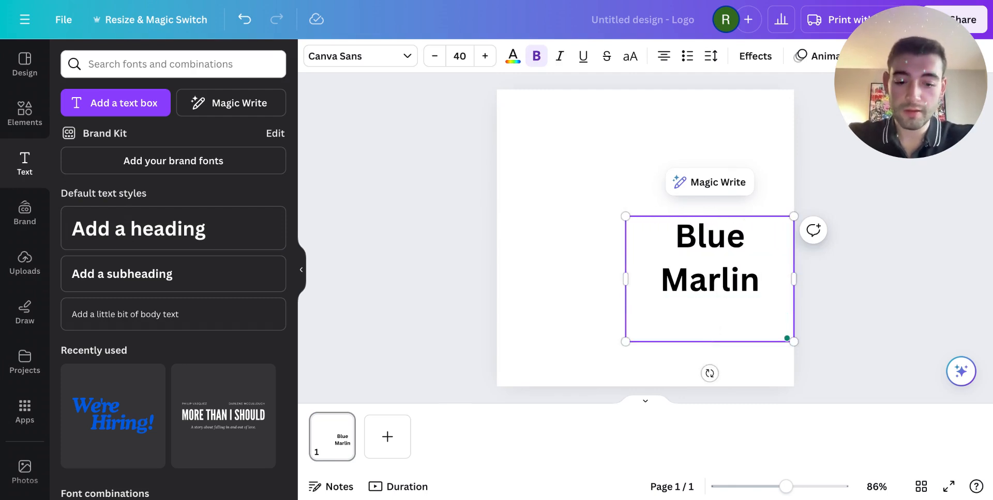
text(Marketing)
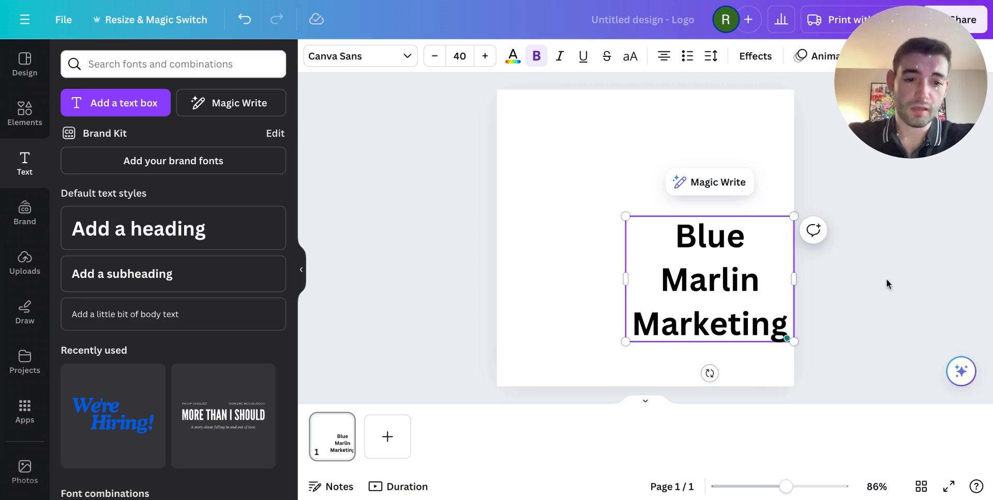
Enlarge the heading to about the page's width at font size 50.8, on two lines, and centre it on the page
click(651, 294)
drag(651, 295, 526, 216)
drag(730, 218, 764, 216)
drag(764, 256, 799, 268)
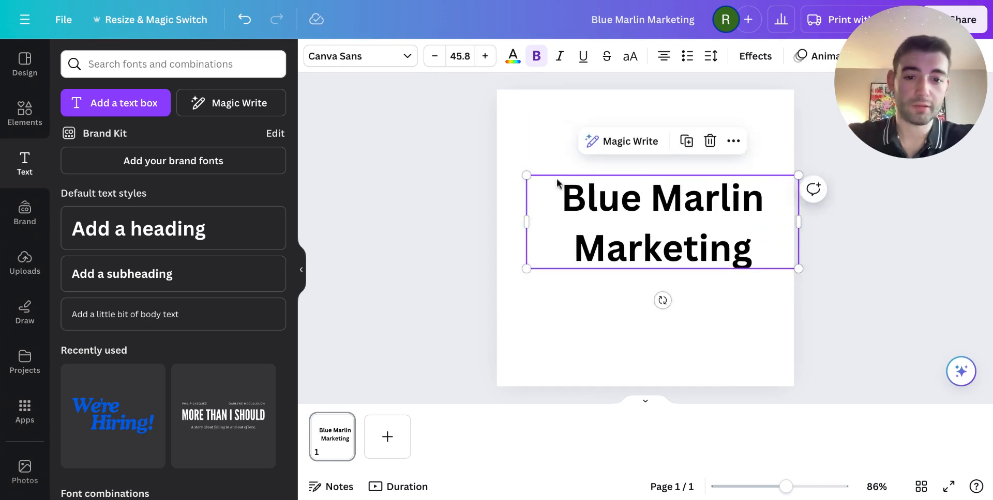
drag(527, 176, 503, 155)
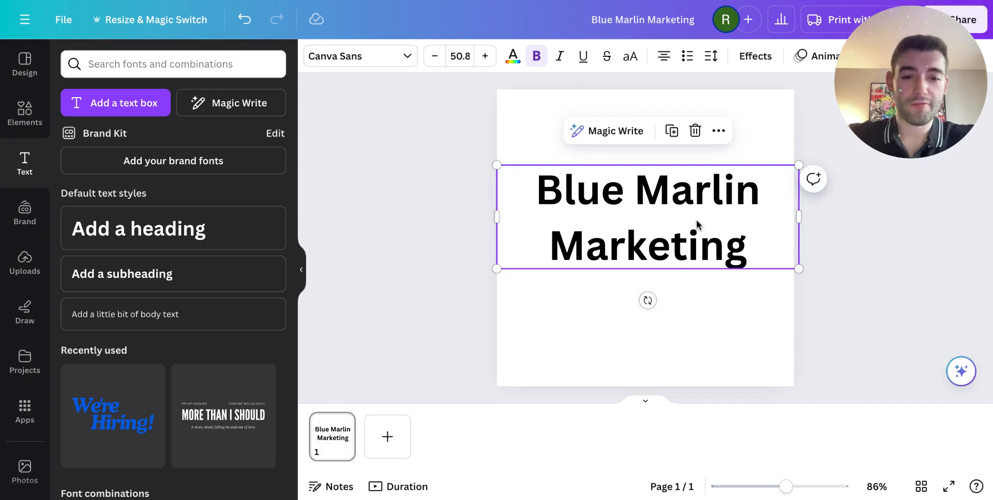
mouse_move(697, 223)
mouse_down()
mouse_move(709, 222)
mouse_move(700, 235)
mouse_up()
Remove the space between "Blue" and "Marlin" and reduce that line's font size to 42.8
click(636, 218)
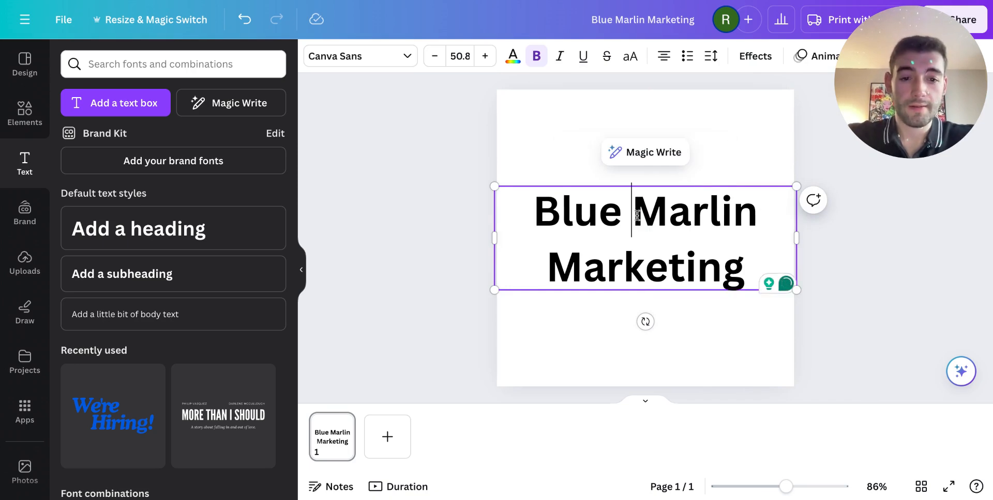
key(BackSpace)
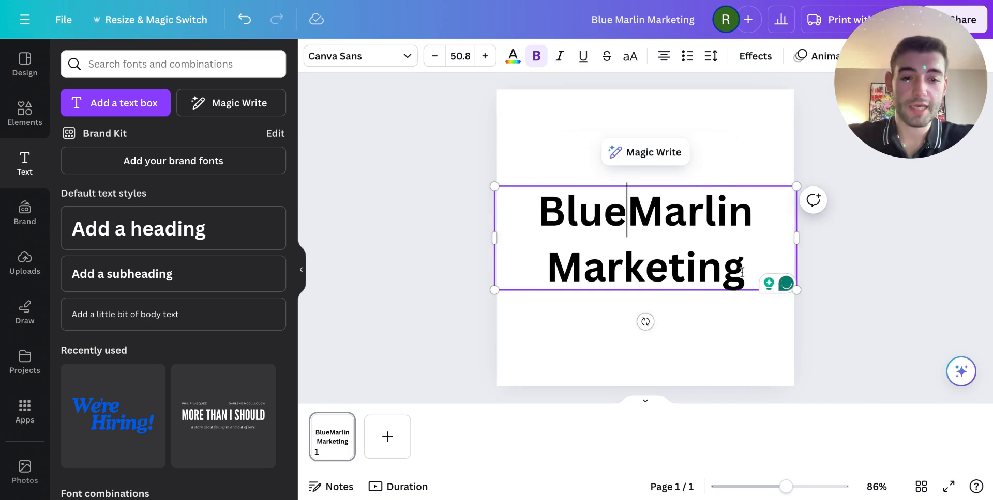
drag(758, 213, 549, 211)
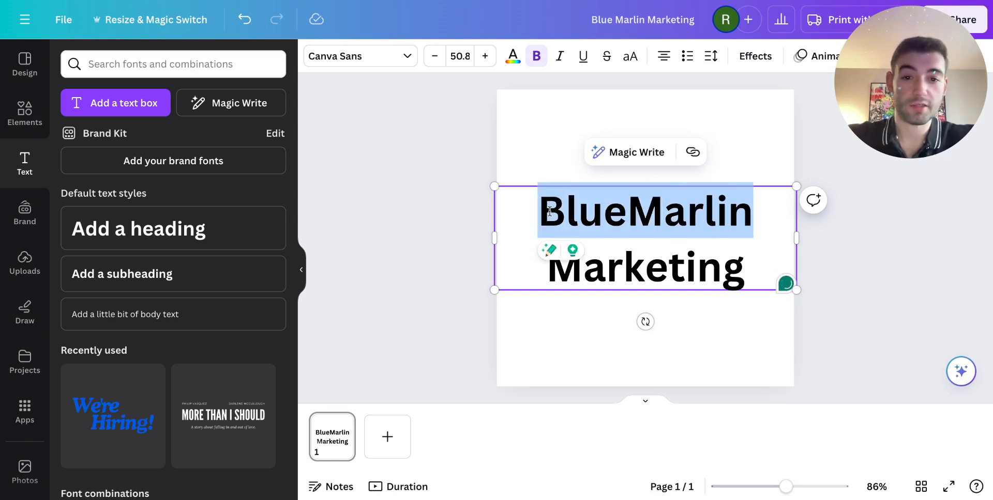
click(435, 57)
click(435, 57)
click(435, 57)
click(434, 57)
click(435, 58)
click(435, 58)
click(436, 58)
click(435, 58)
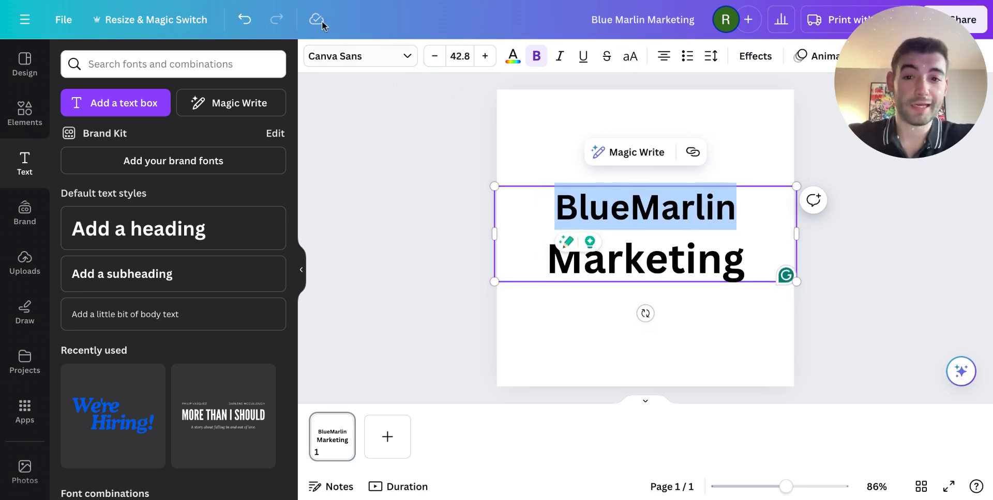
Undo the last four font size reductions and set the "BlueMarlin" line's font size to 44.8
click(236, 20)
click(236, 20)
click(236, 21)
click(236, 21)
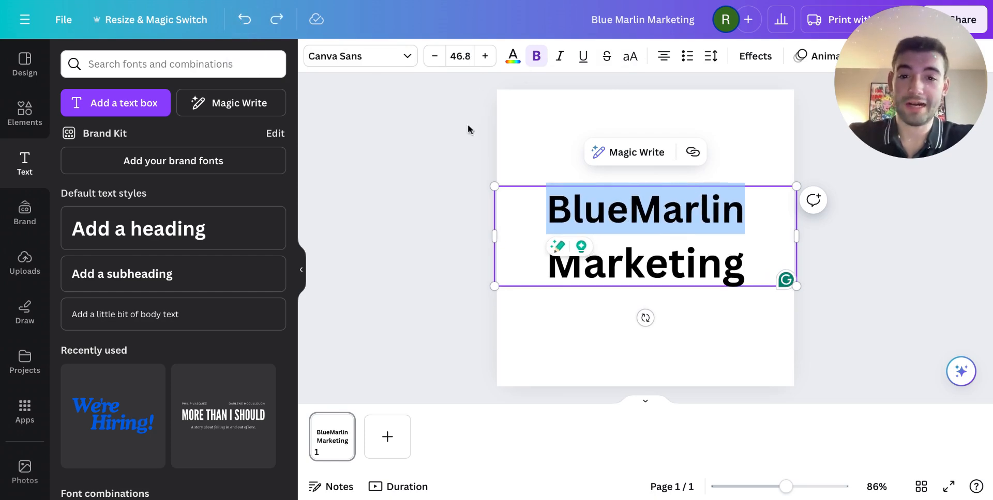
click(435, 57)
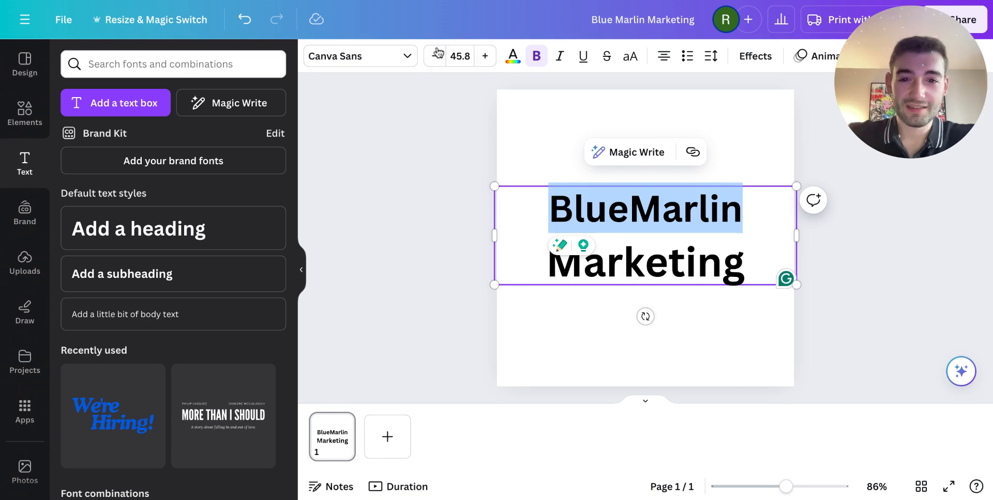
click(425, 141)
Tighten the heading's line spacing so the "BlueMarlin" and "Marketing" lines sit close together
click(738, 226)
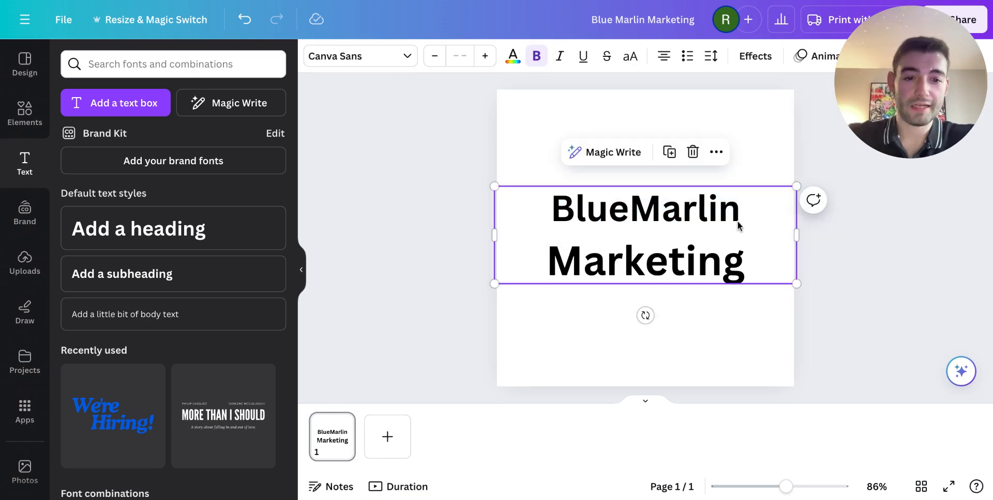
click(741, 214)
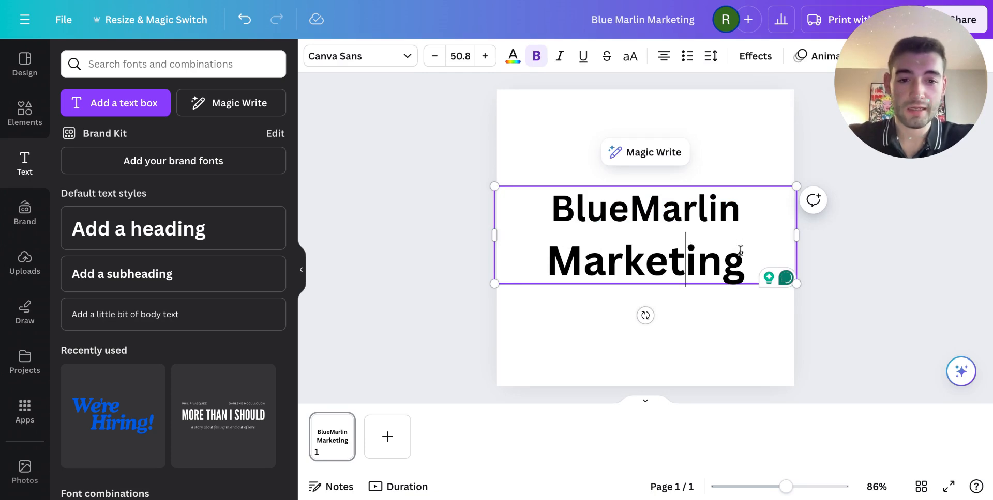
drag(745, 259, 549, 202)
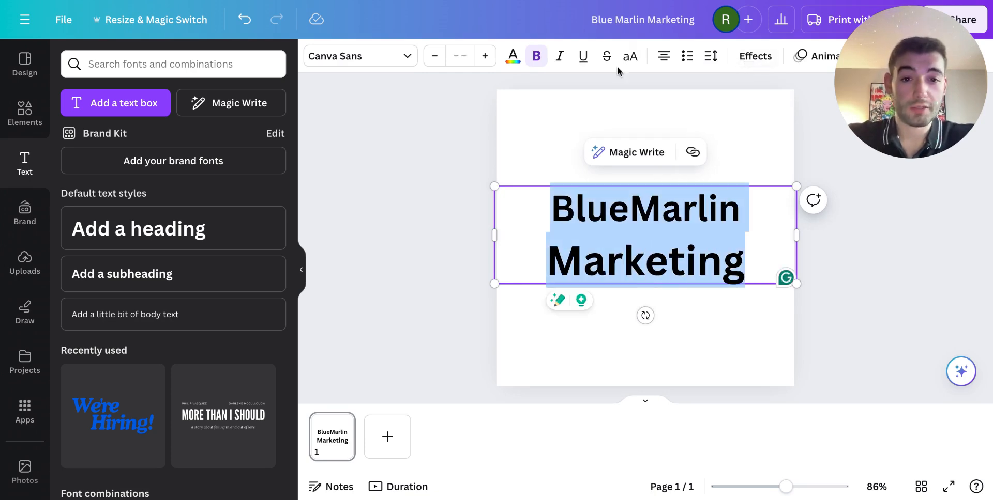
click(705, 59)
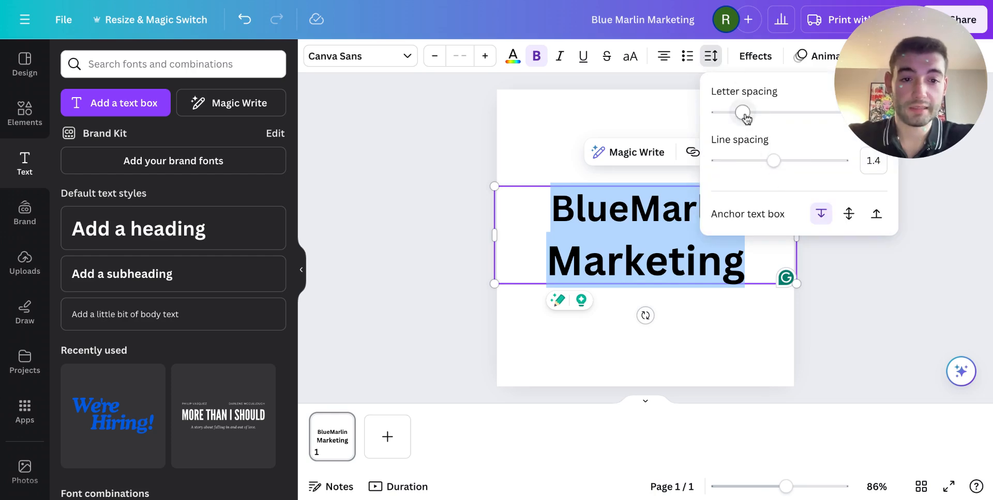
drag(864, 75, 406, 76)
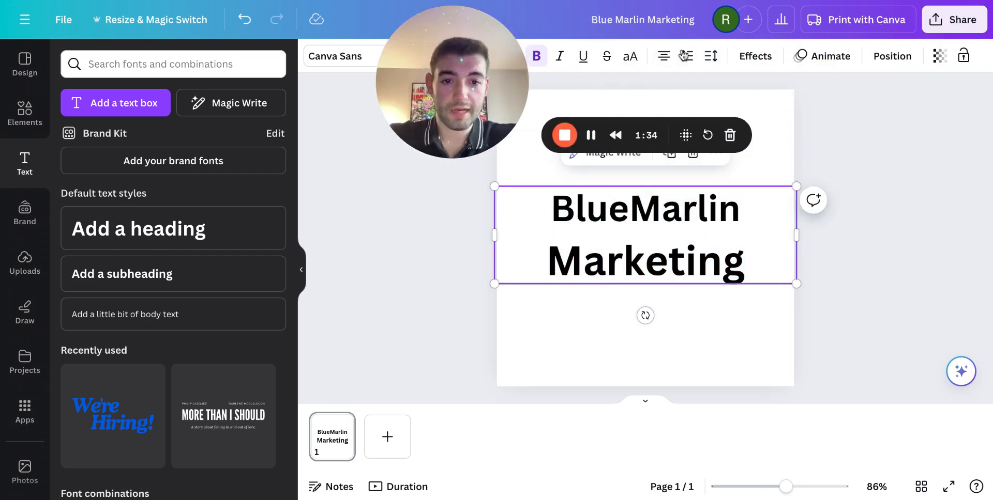
click(720, 60)
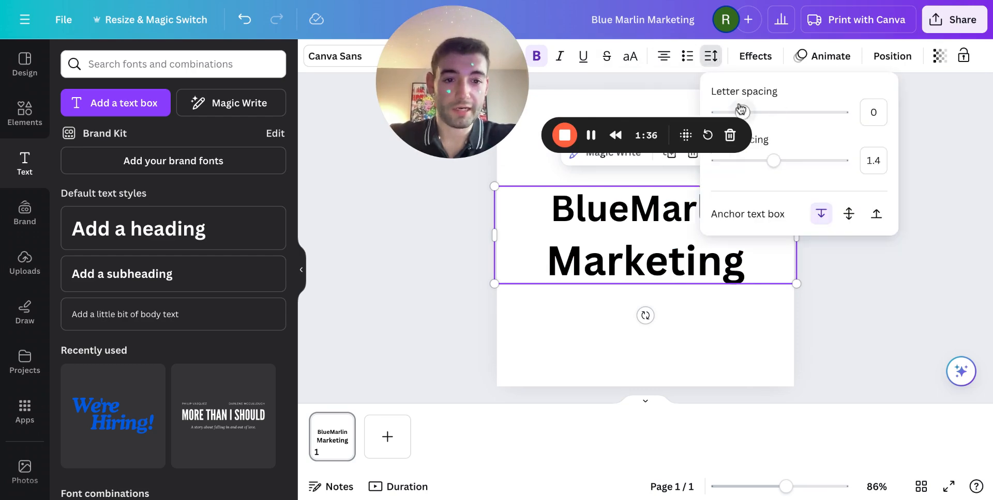
mouse_move(742, 114)
mouse_down()
mouse_move(720, 110)
mouse_move(742, 113)
mouse_up()
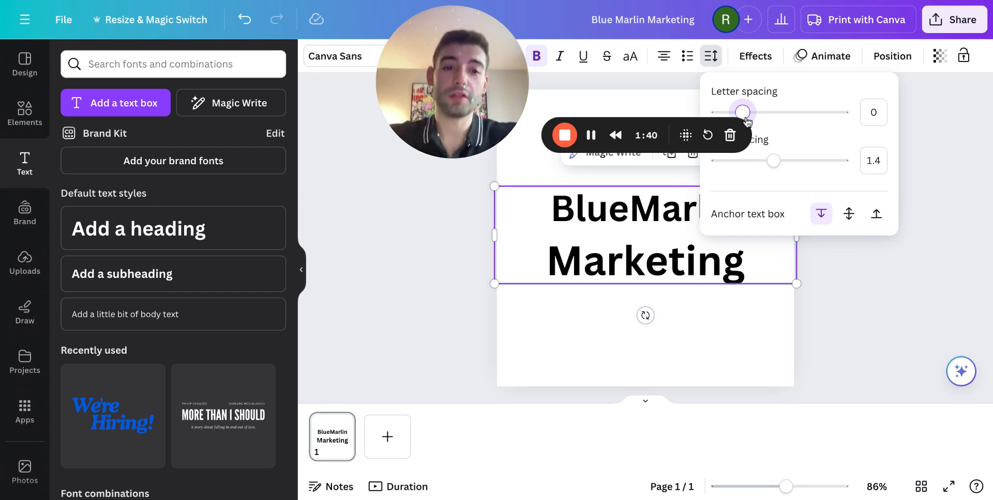
drag(771, 164, 740, 164)
click(889, 304)
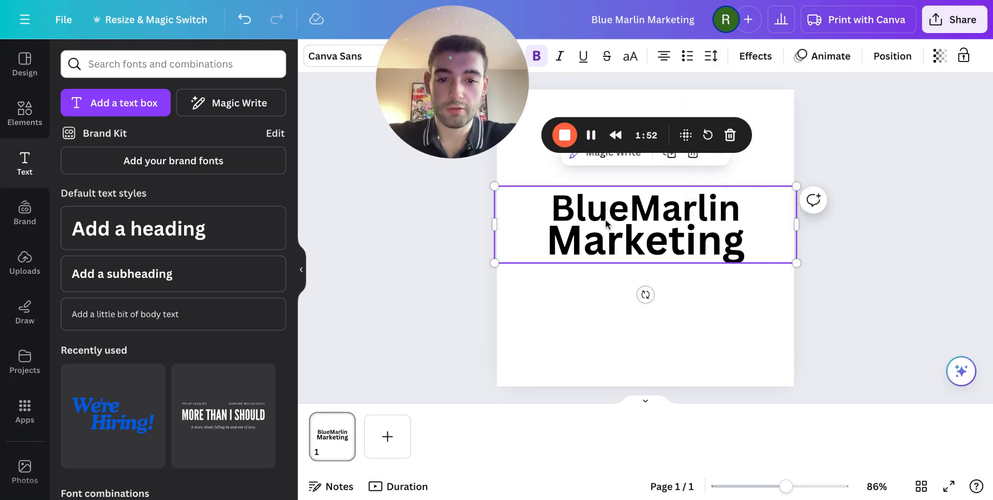
Change the colour of both heading lines to the dark blue from the default solid colors
click(726, 228)
click(726, 228)
drag(745, 245, 521, 217)
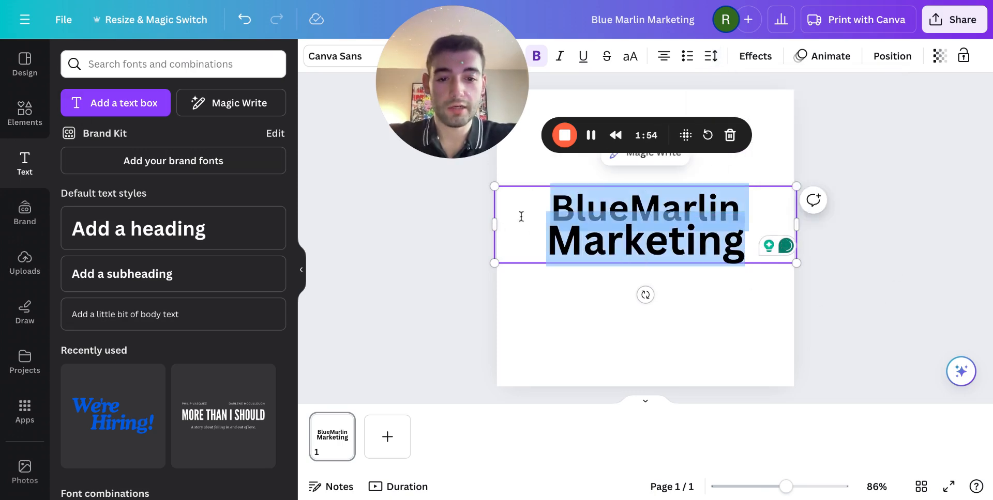
drag(491, 95, 385, 204)
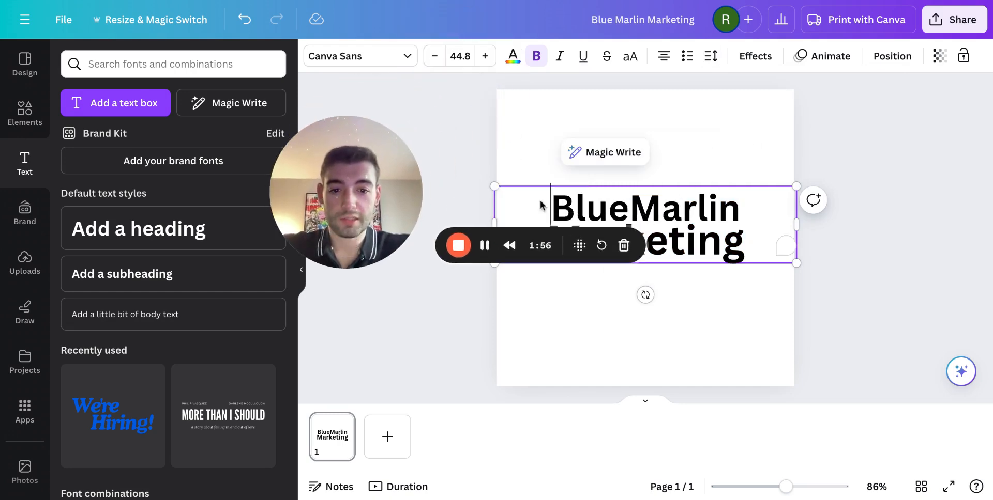
drag(545, 204, 747, 243)
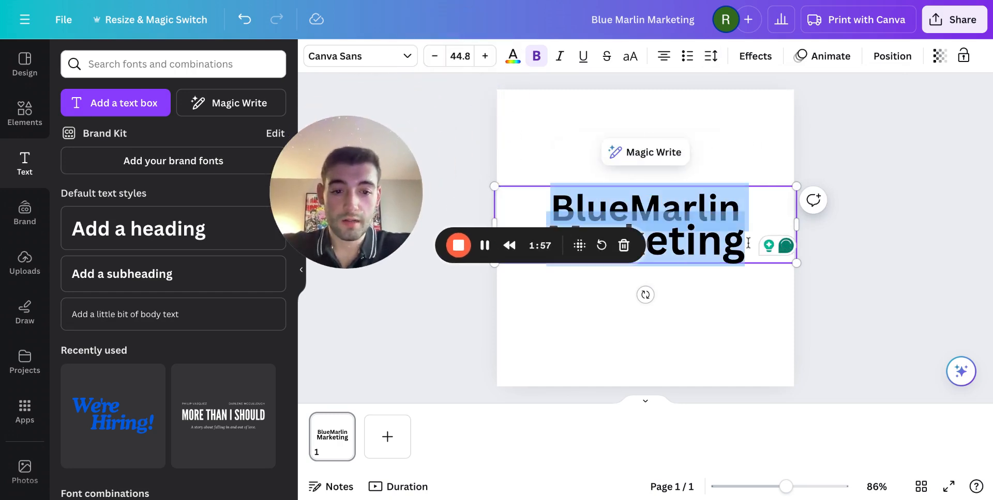
click(512, 56)
click(268, 407)
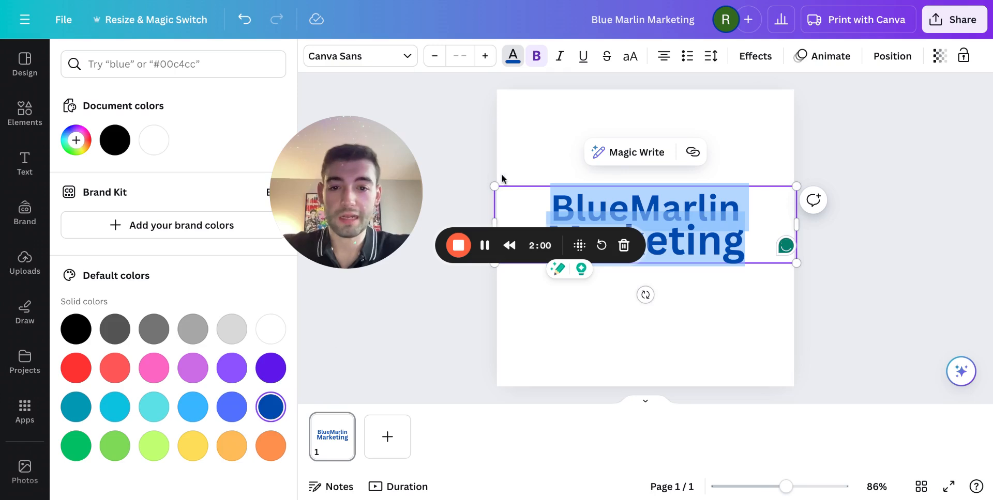
click(478, 162)
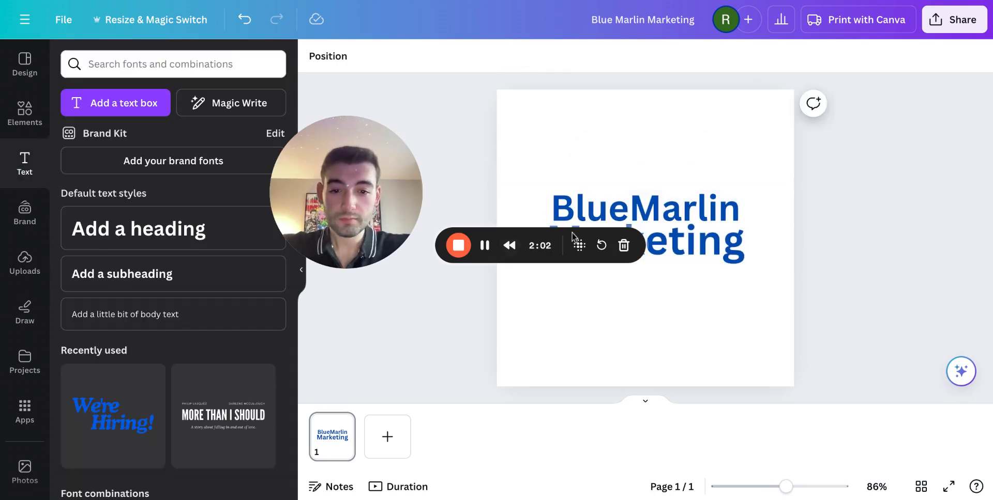
Browse the ready-made logo templates for design ideas
drag(398, 191, 876, 109)
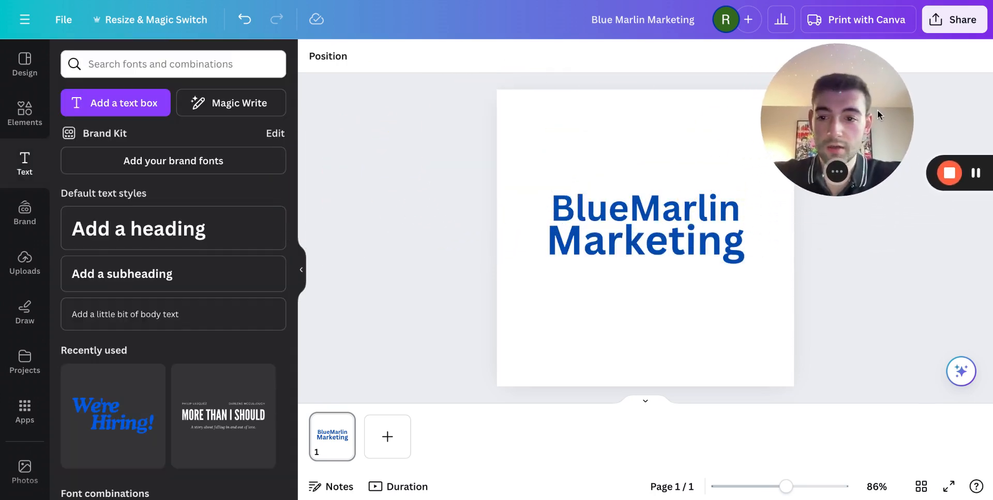
click(34, 65)
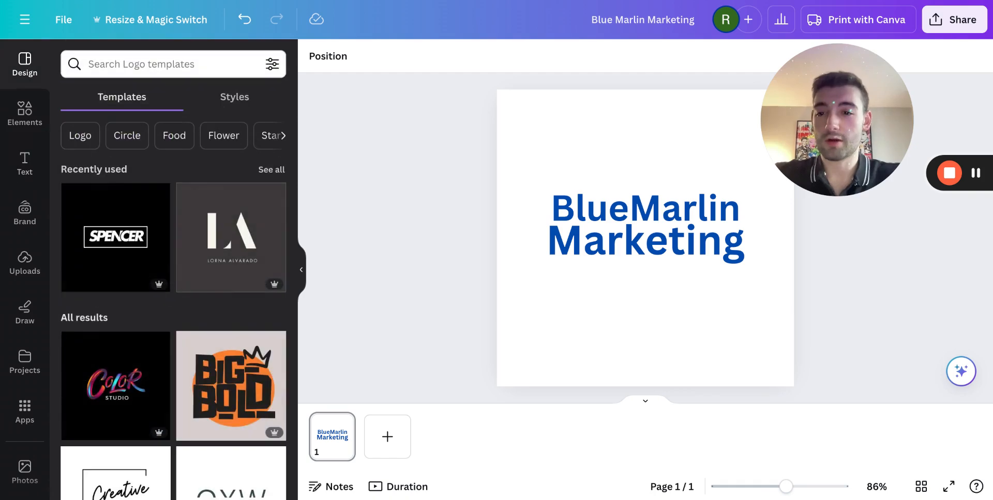
scroll(153, 245, down, 4)
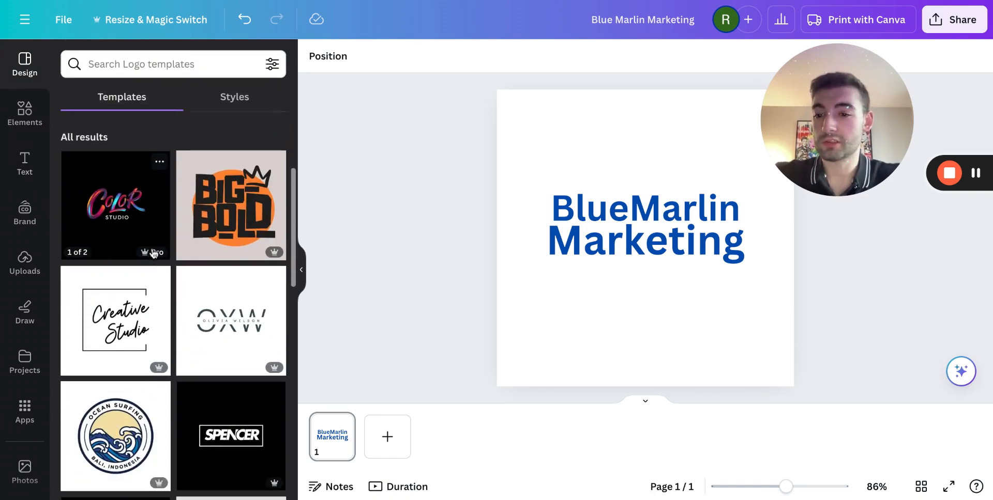
scroll(265, 295, down, 3)
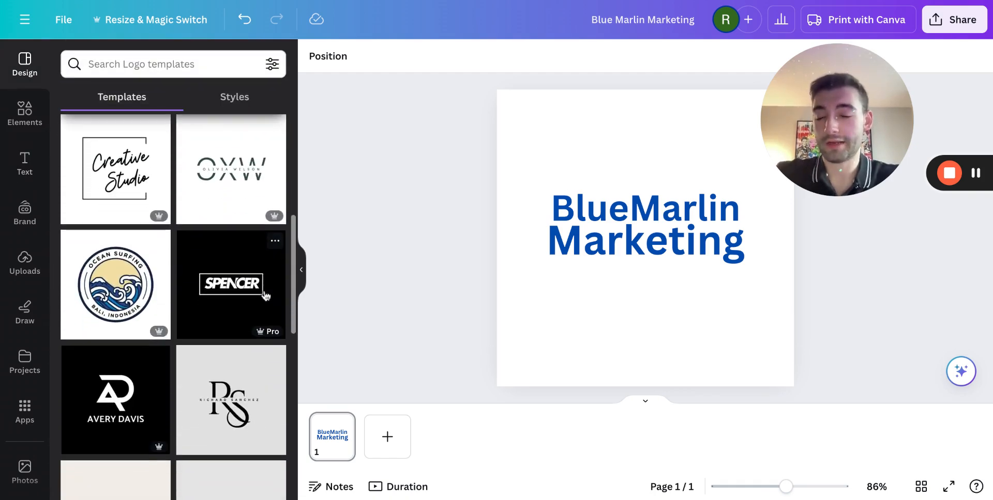
scroll(215, 350, down, 3)
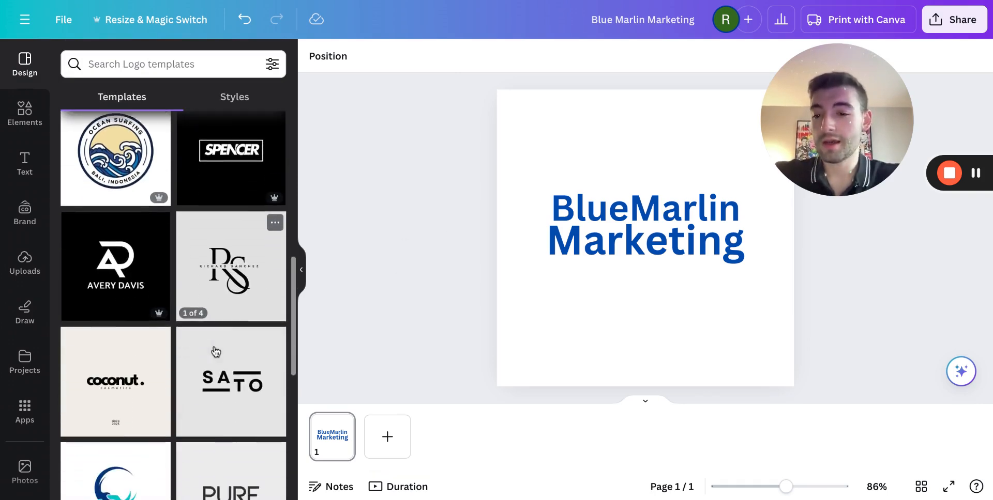
scroll(215, 352, down, 1)
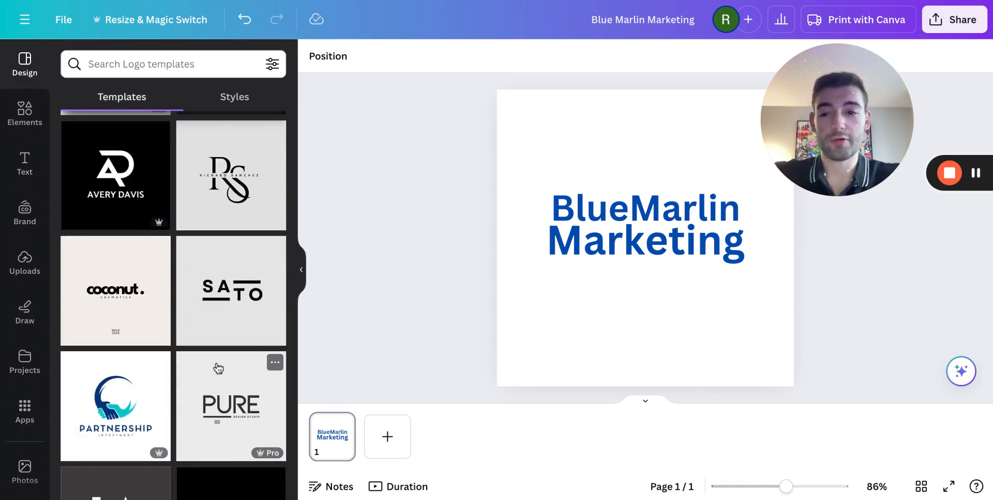
Look through the remaining logo templates for layout ideas
scroll(212, 369, down, 3)
scroll(207, 362, down, 8)
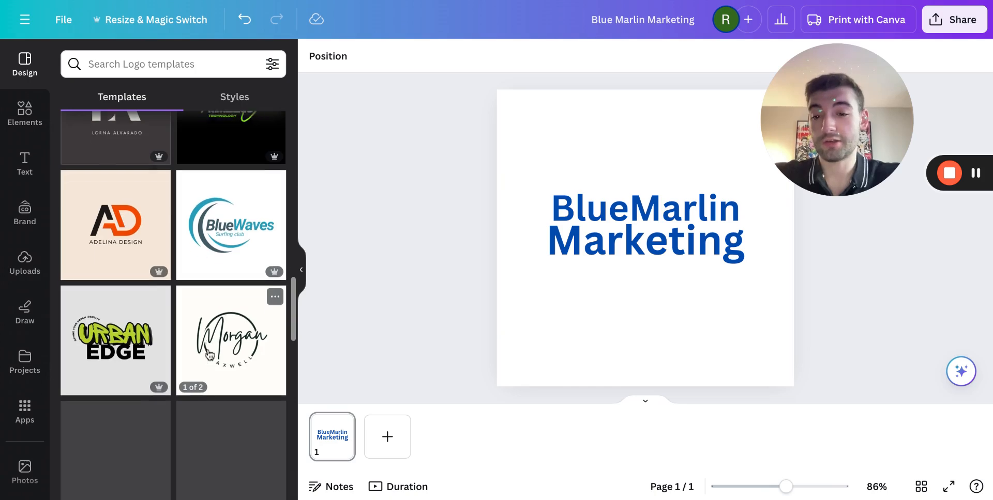
scroll(209, 354, up, 15)
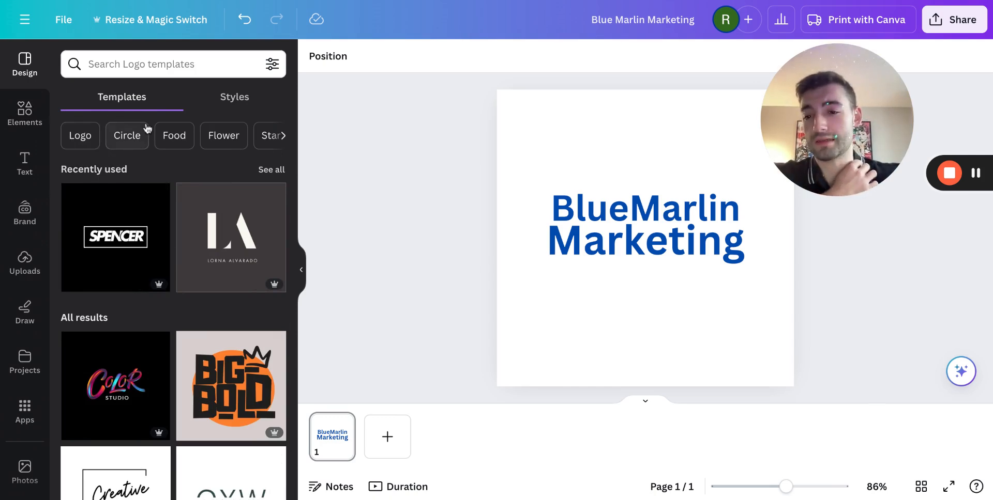
Add the recently used fisherman and marlin graphics to the page and place them side by side below the heading, fisherman before marlin
click(38, 110)
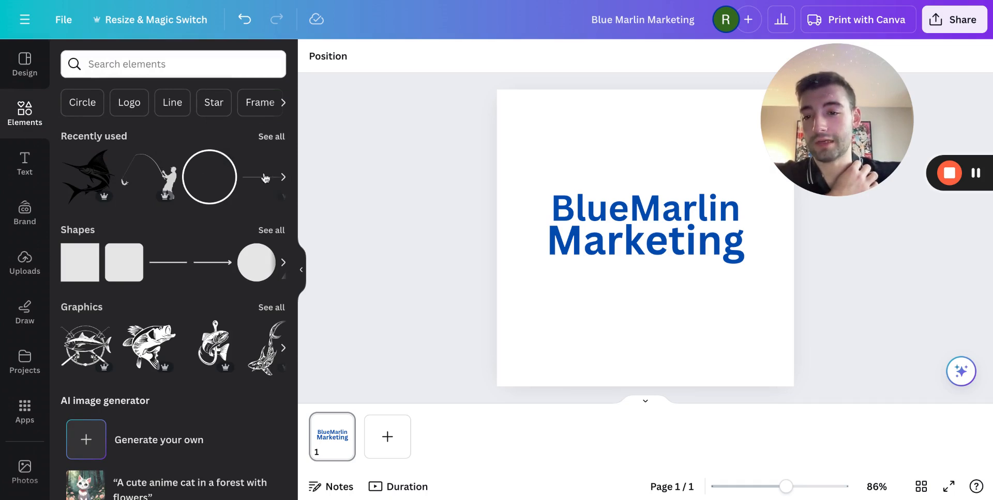
scroll(184, 327, down, 5)
scroll(182, 329, up, 2)
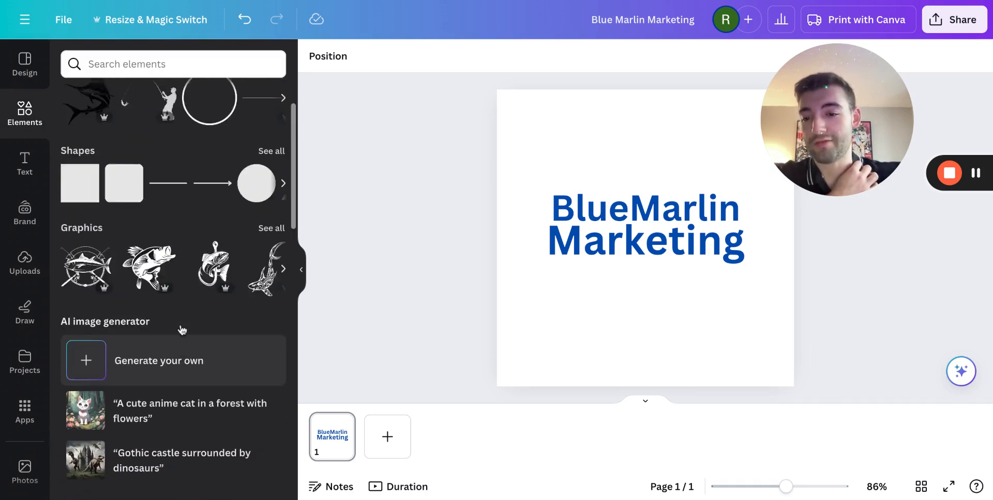
scroll(210, 202, up, 3)
scroll(220, 264, right, 6)
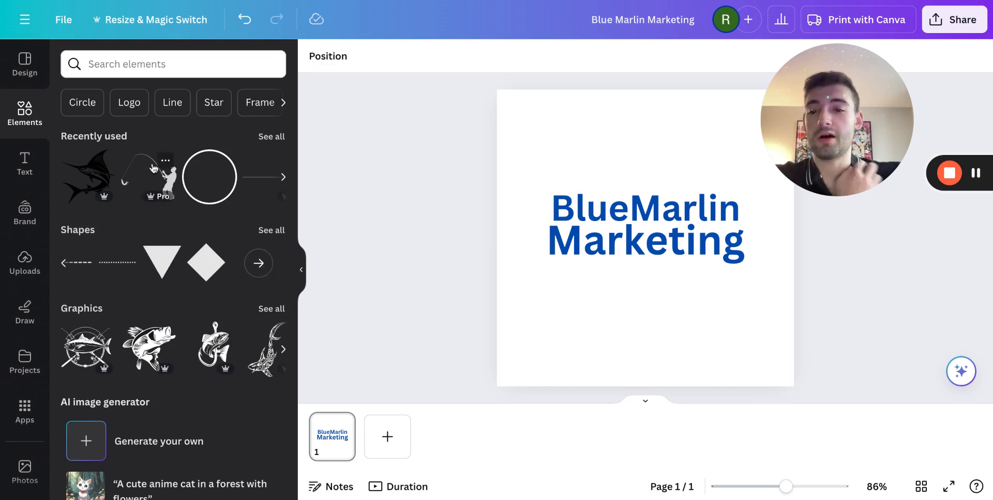
drag(161, 168, 569, 228)
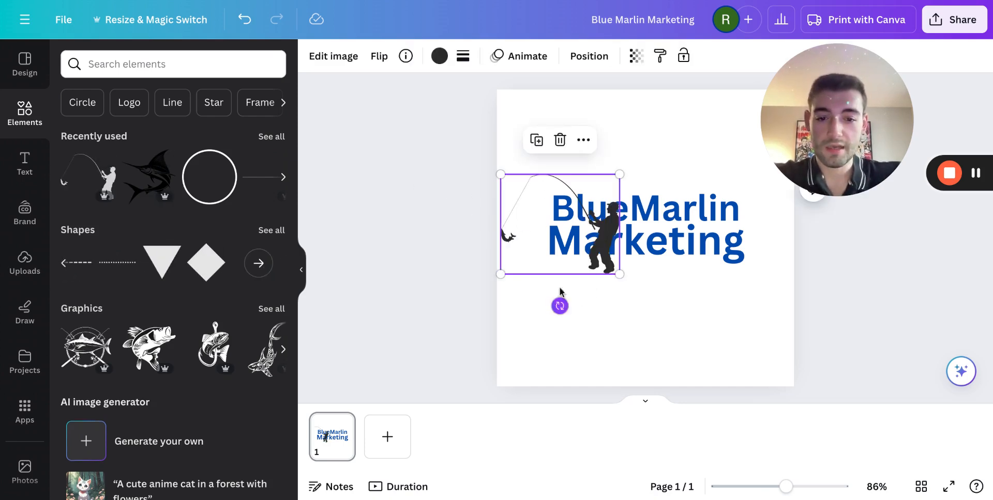
drag(580, 264, 616, 302)
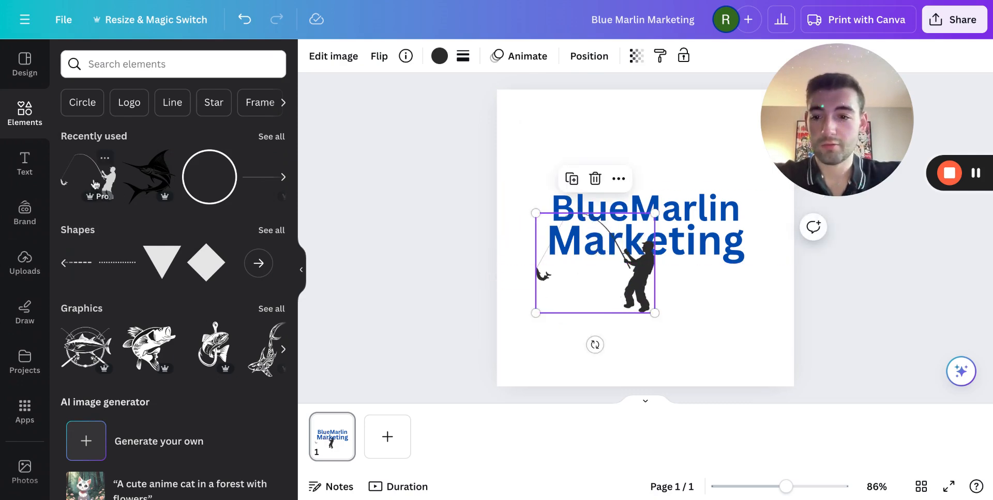
drag(143, 181, 744, 345)
drag(648, 288, 643, 332)
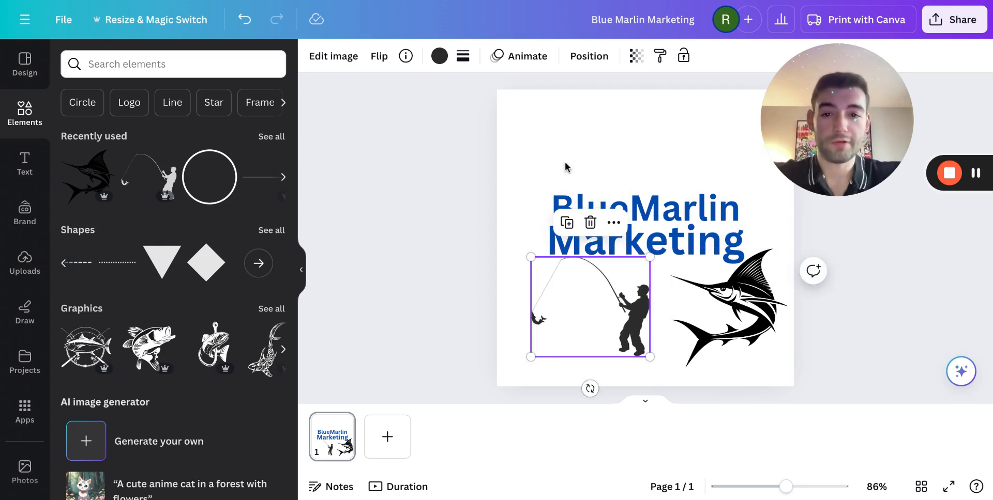
Flip the fisherman graphic horizontally to face the marlin, enlarge it slightly and place it beneath the start of the heading
click(381, 56)
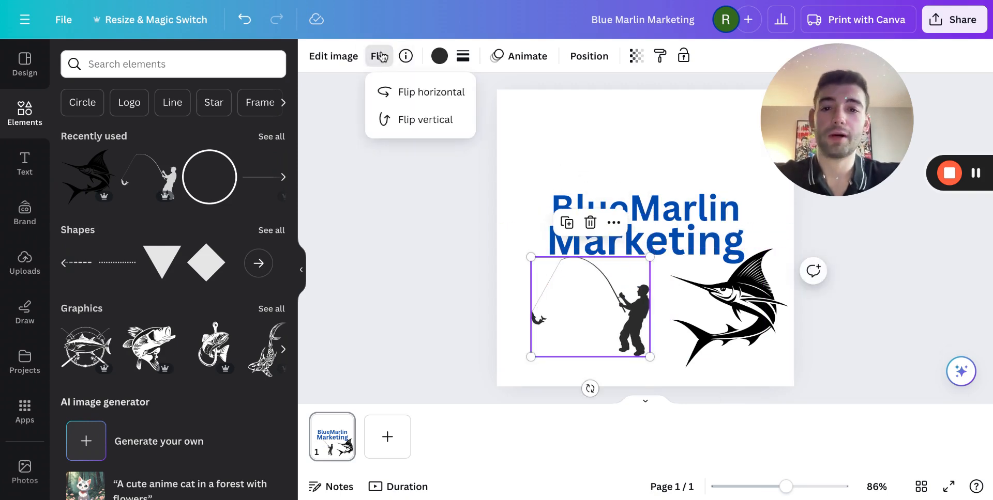
click(406, 93)
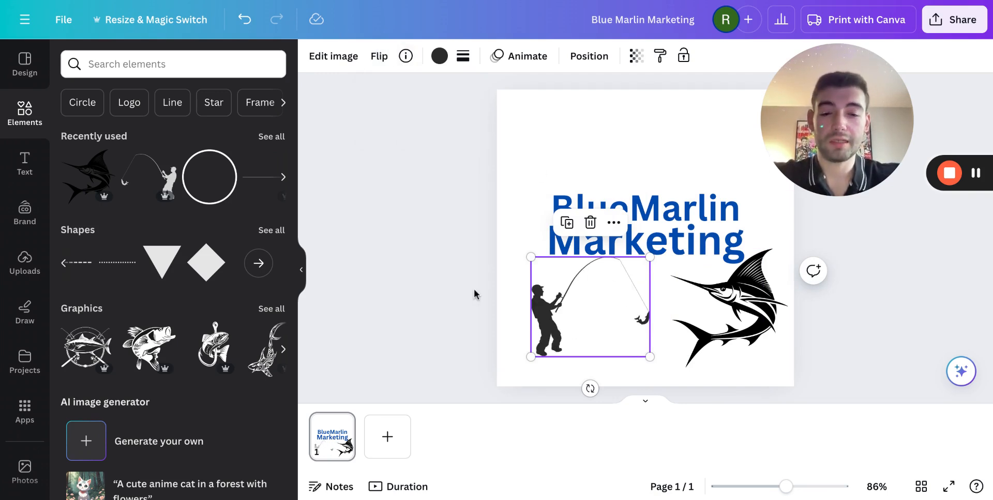
drag(582, 306, 571, 187)
drag(637, 239, 618, 336)
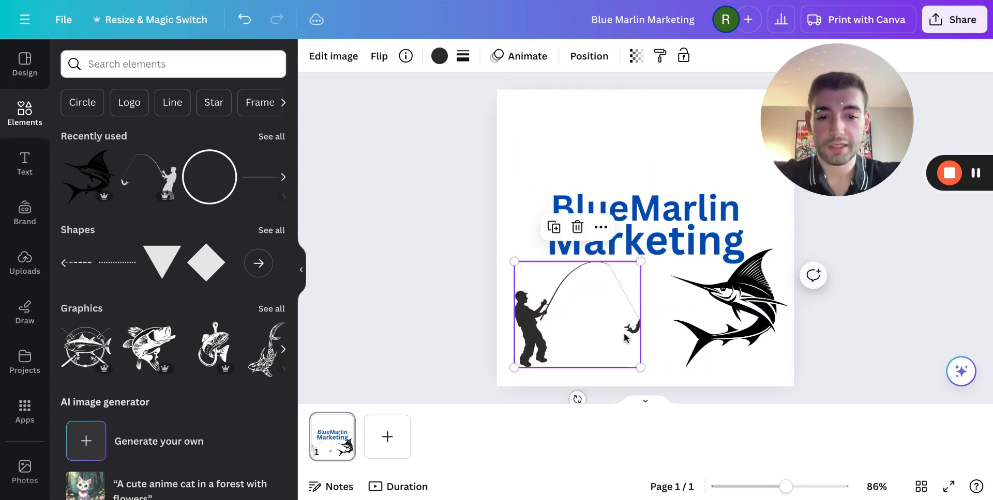
click(652, 336)
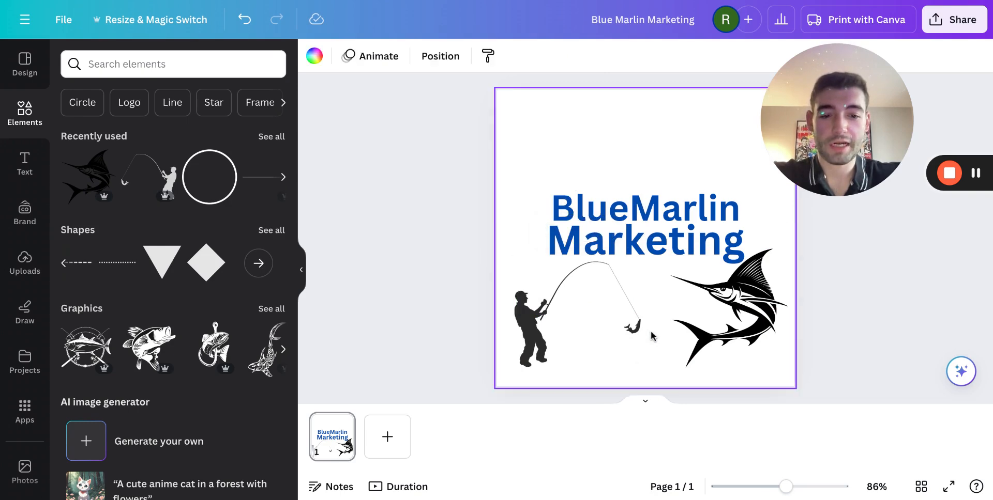
click(624, 322)
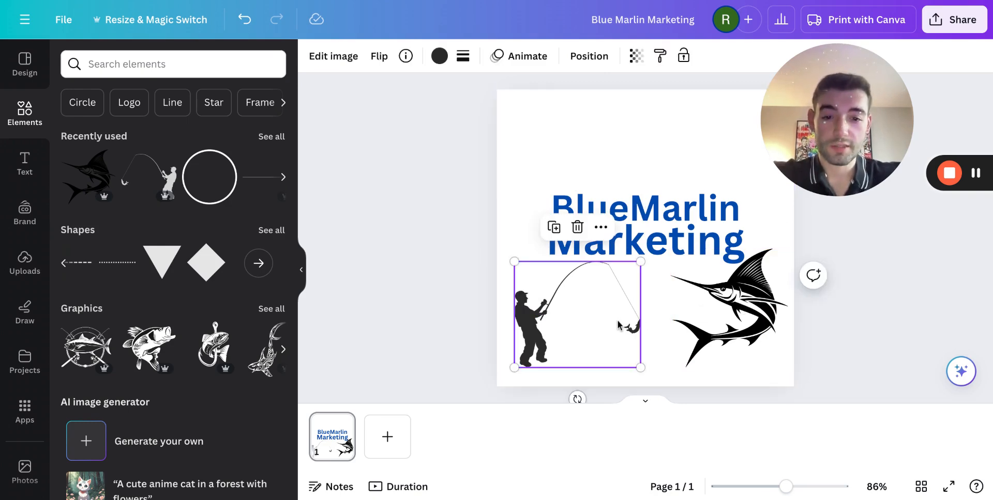
double_click(618, 325)
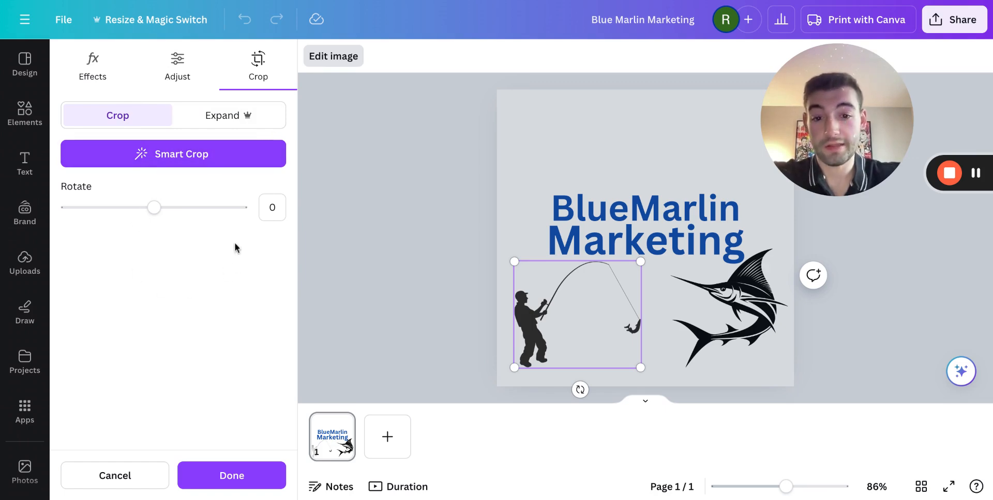
click(403, 157)
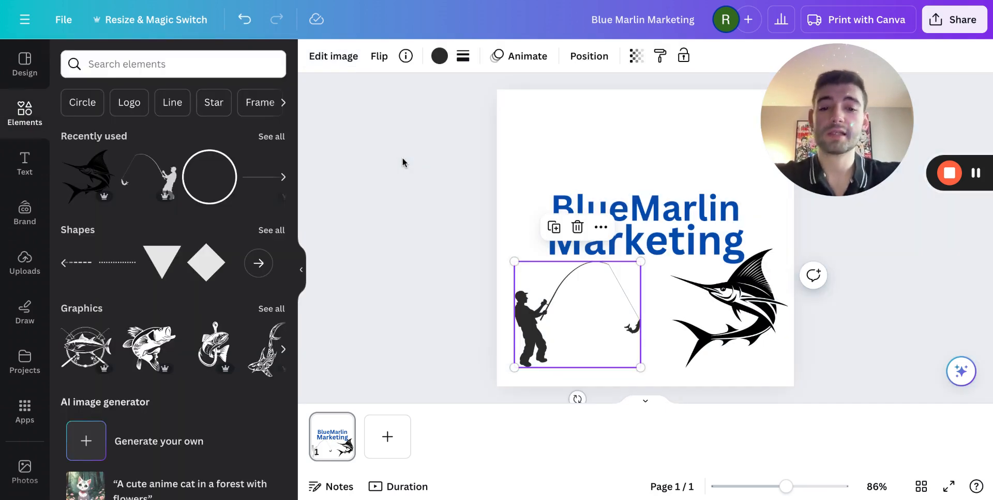
Delete the heading and the marlin so only the fisherman remains, and enlarge the fisherman near the page's centre
drag(614, 160, 790, 192)
click(737, 146)
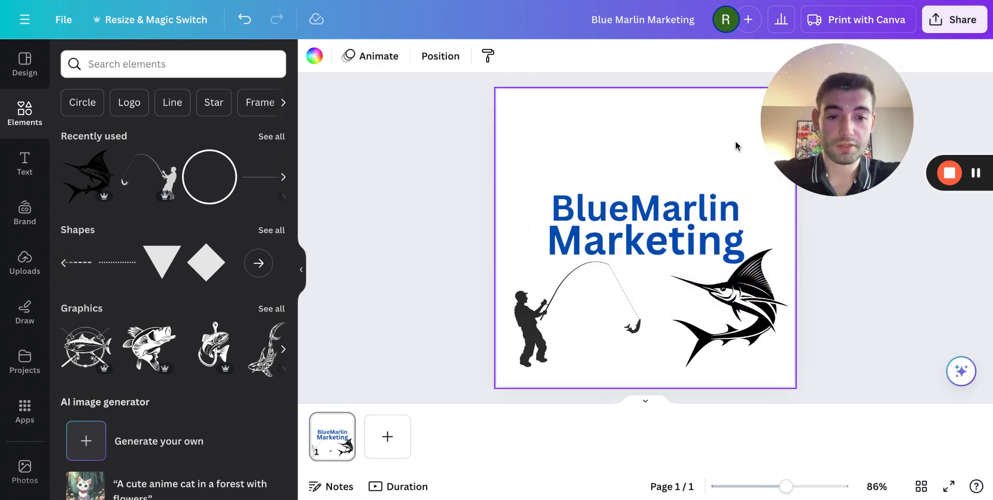
drag(735, 310, 737, 316)
click(714, 152)
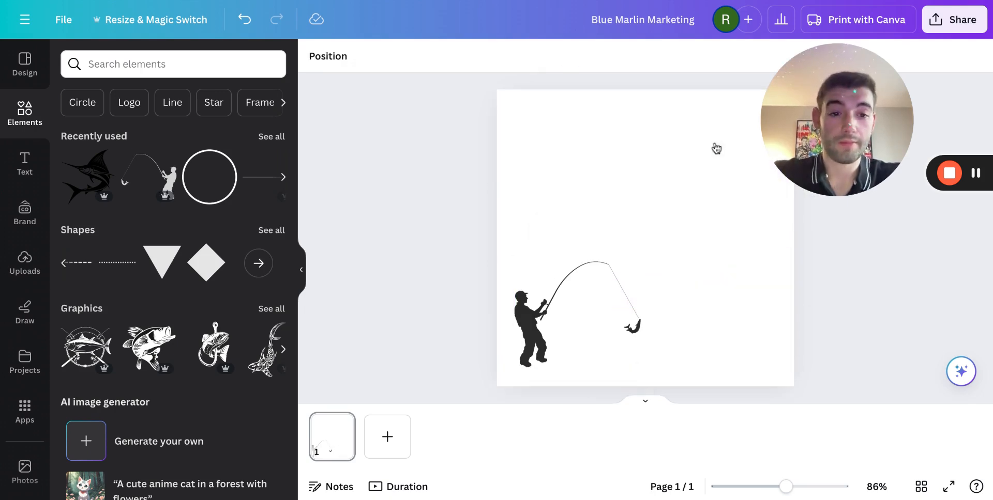
drag(554, 182, 627, 282)
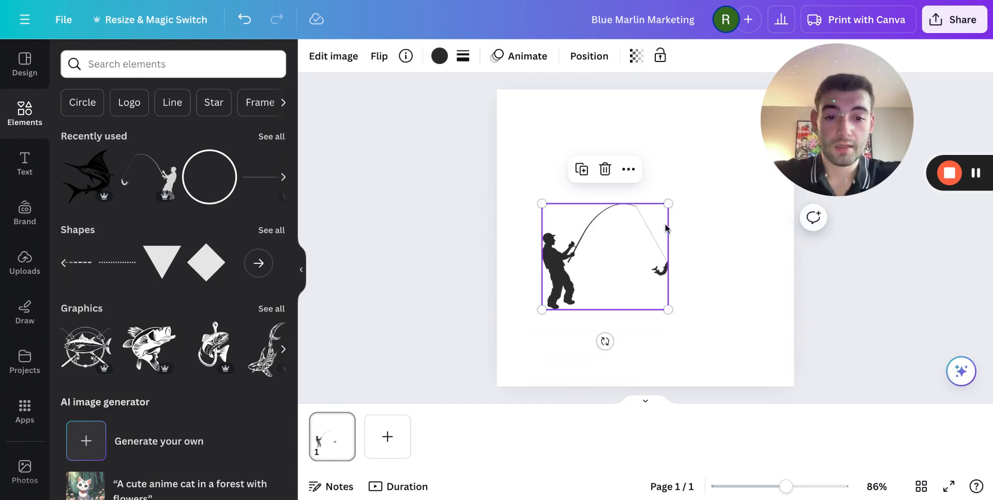
drag(668, 206, 746, 140)
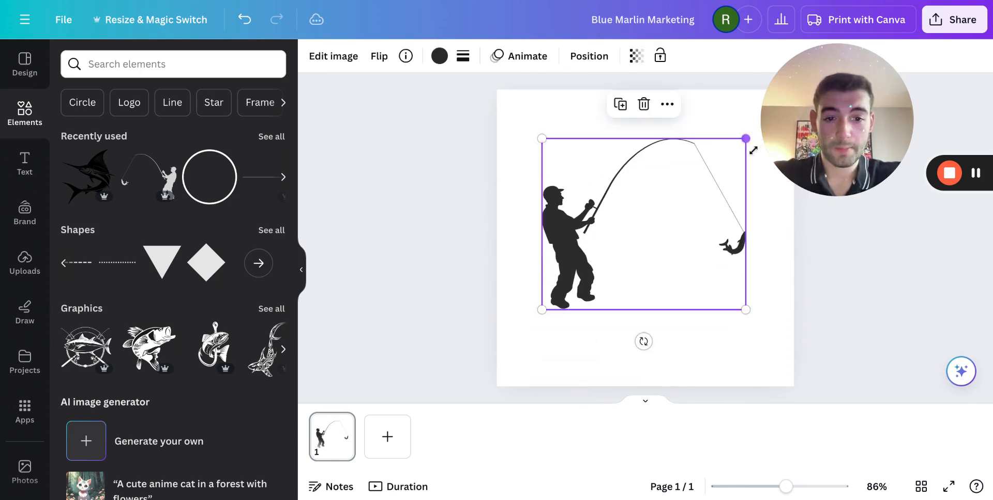
drag(825, 122, 912, 106)
click(876, 213)
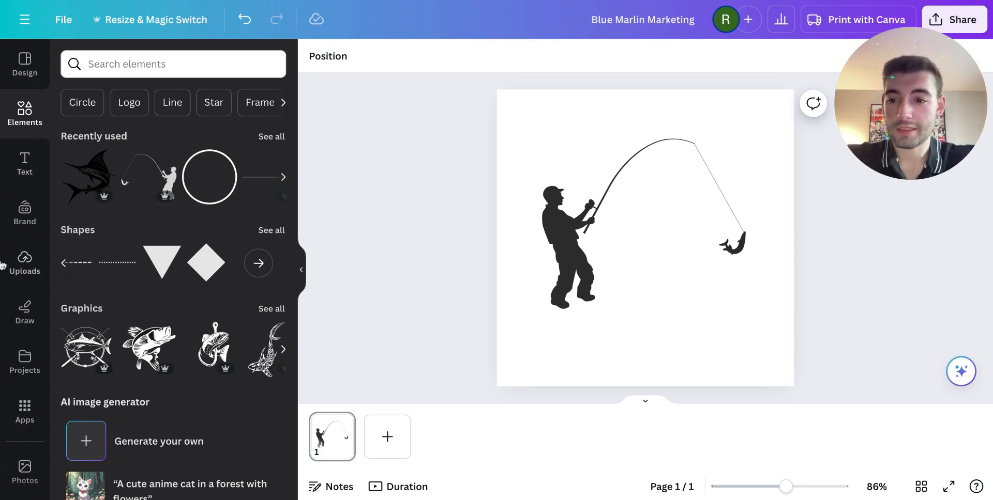
Upload the captured picture of the black fisherman without the small fish to the image uploads
click(25, 263)
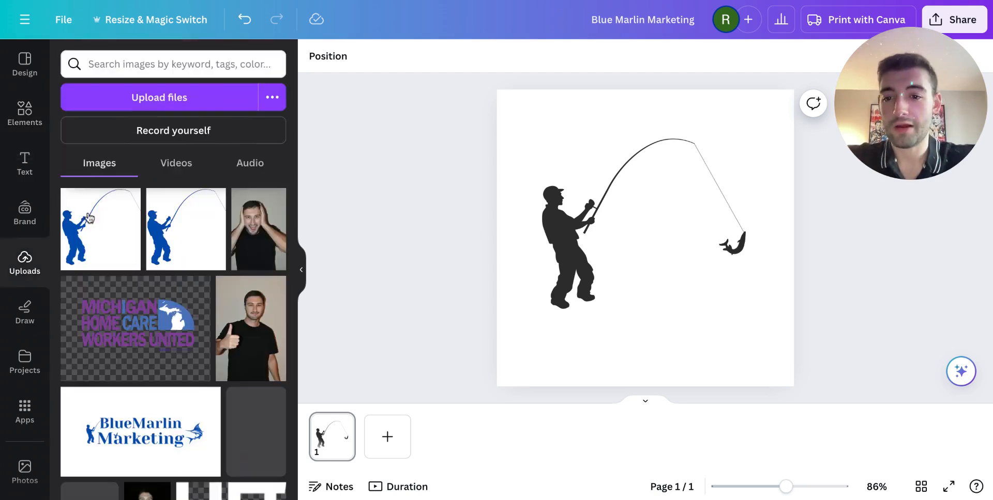
click(223, 98)
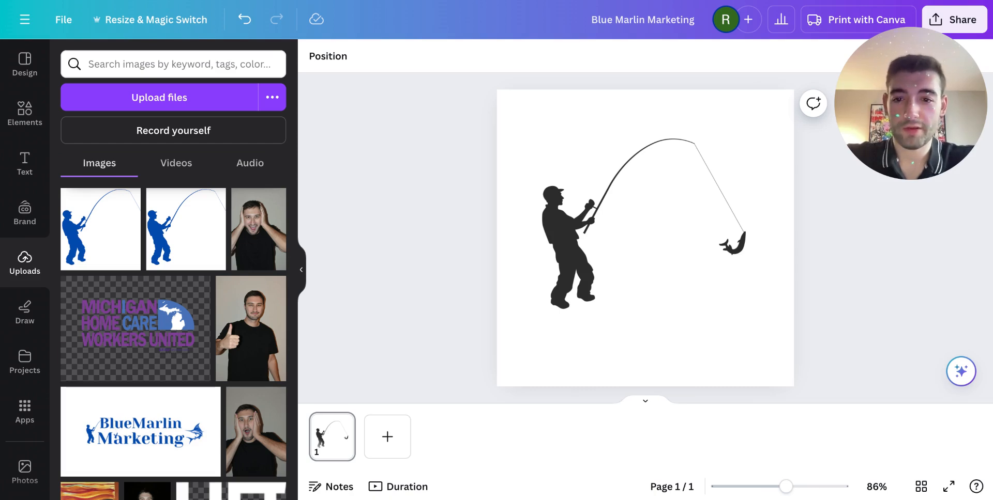
drag(643, 235, 634, 235)
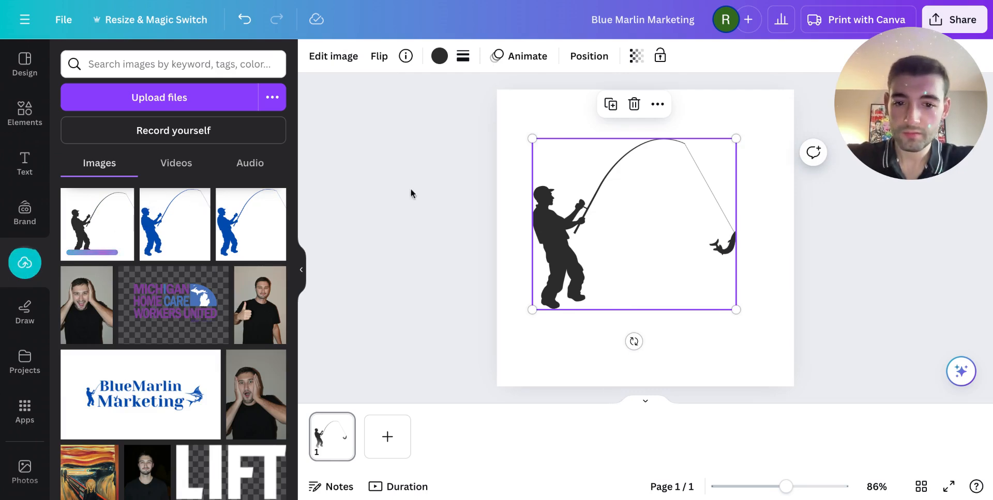
Undo the fisherman's move and enlargement and the deletion of the heading and marlin
click(252, 28)
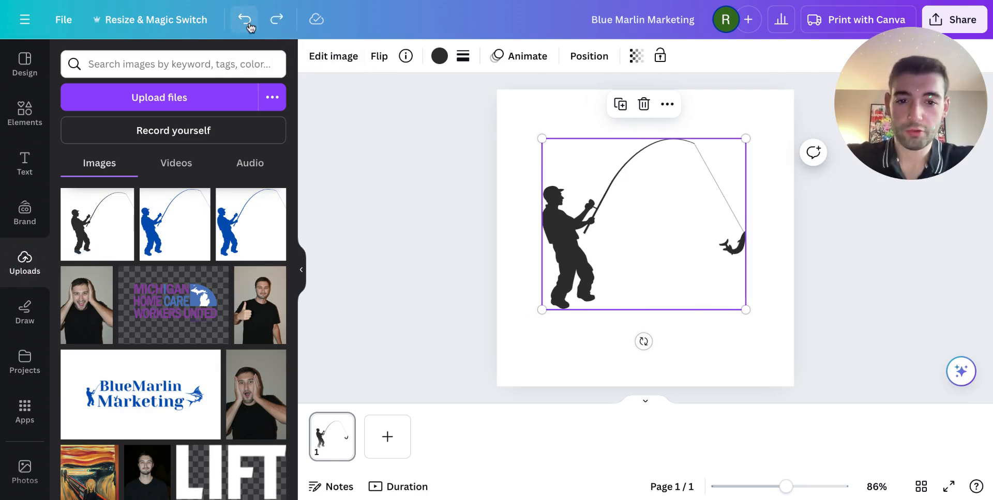
click(250, 27)
click(250, 26)
click(250, 26)
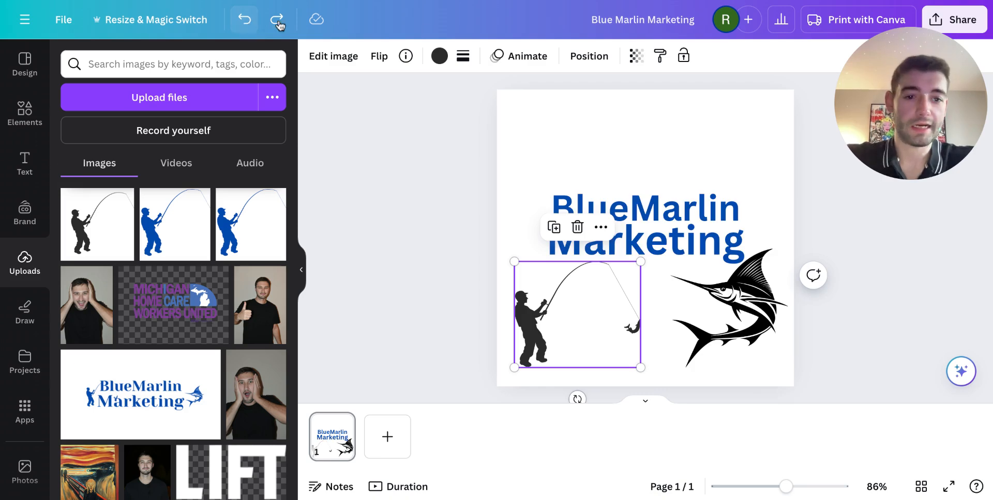
Replace the fisherman graphic with the uploaded fishless fisherman picture and remove that picture's background with BG Remover
click(588, 299)
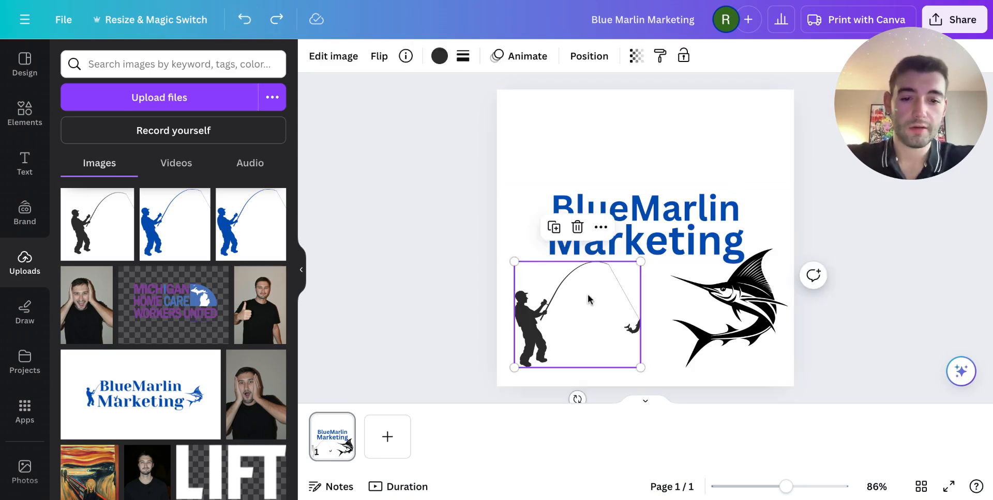
key(Delete)
click(115, 229)
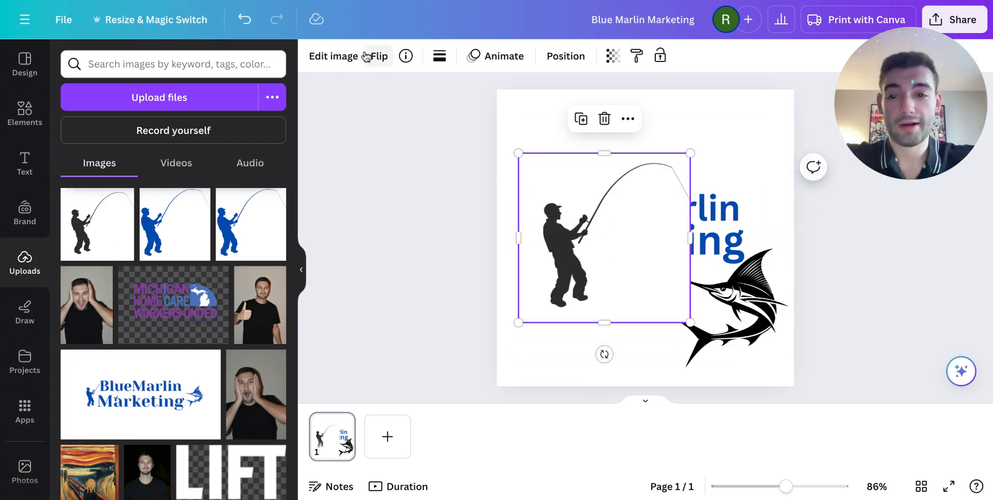
click(327, 57)
click(75, 165)
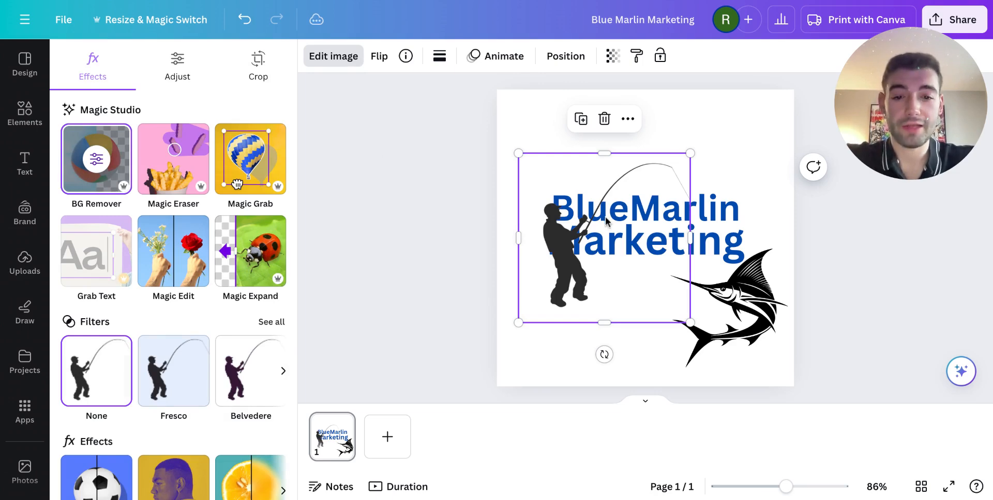
Shrink the fisherman picture and position it just before the heading with the rod arching over "BlueMarlin"
drag(605, 221, 568, 192)
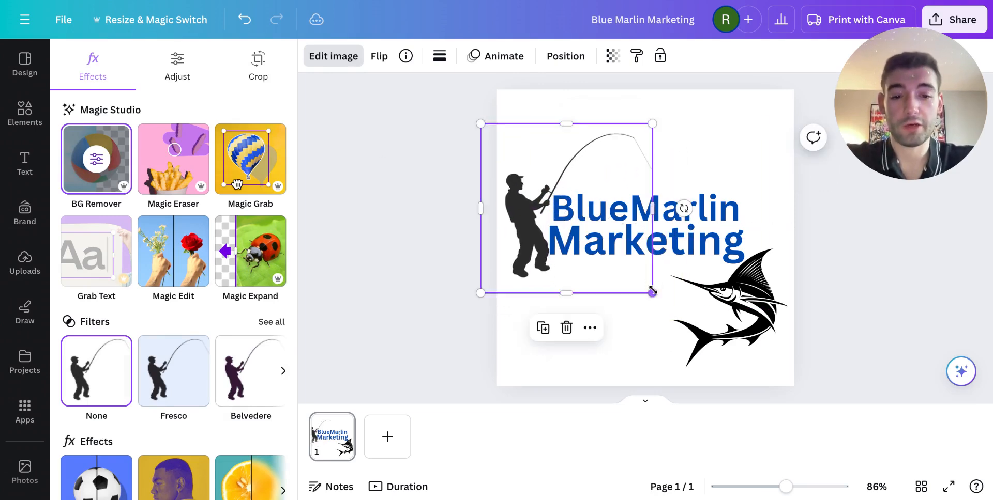
drag(653, 291, 619, 260)
drag(601, 201, 614, 225)
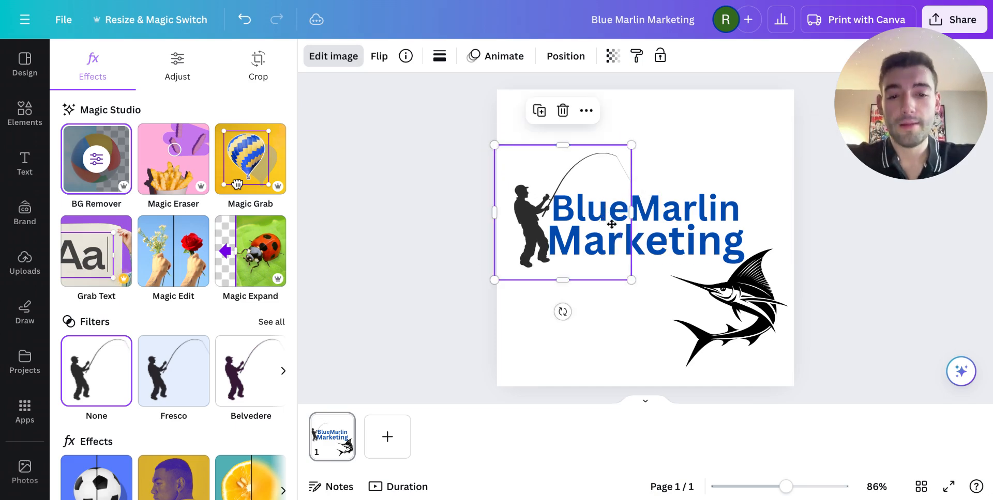
Rotate and shrink the marlin graphic and place it above the heading at the end of the fishing rod
click(775, 326)
drag(729, 397, 674, 381)
drag(739, 389, 636, 207)
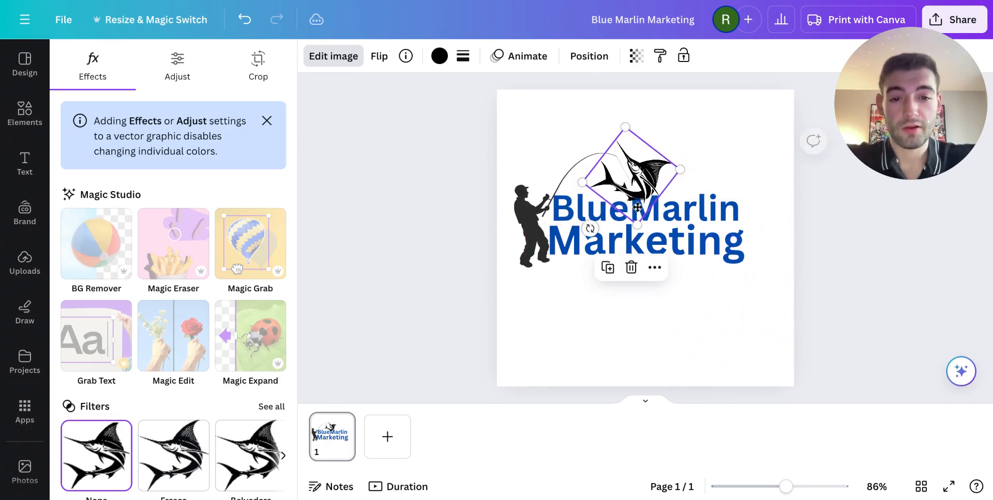
click(755, 170)
Shrink the marlin further, rotate it so its bill points up, and position it at the end of the fishing line
click(645, 177)
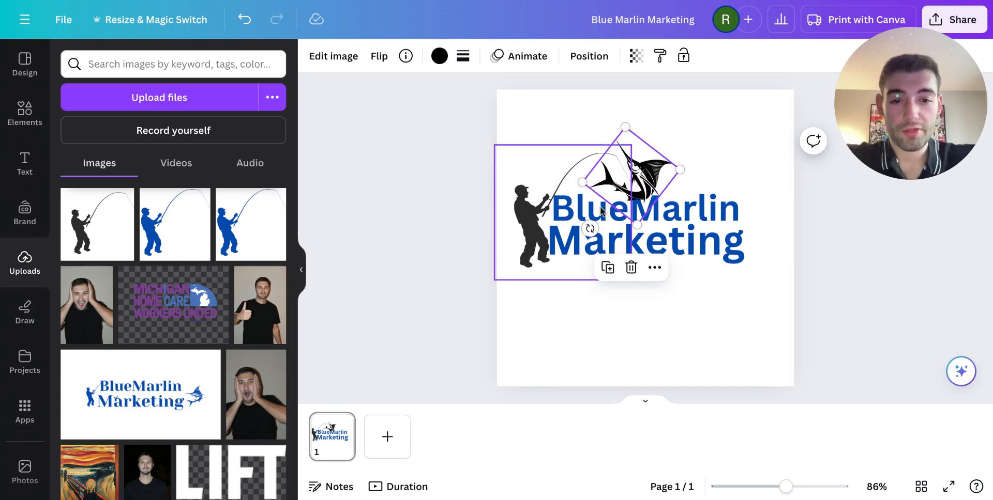
drag(679, 168, 657, 172)
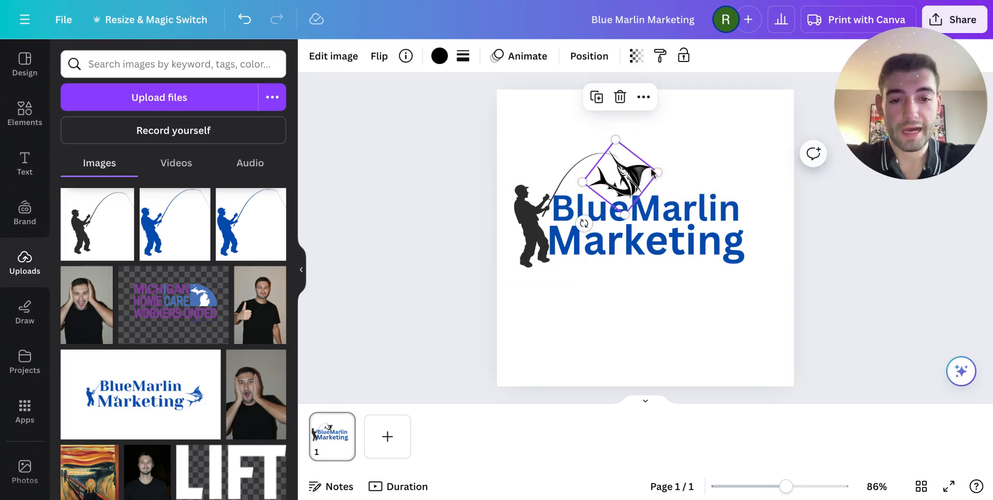
drag(583, 224, 564, 194)
mouse_move(637, 173)
mouse_down()
mouse_move(657, 174)
mouse_move(646, 185)
mouse_up()
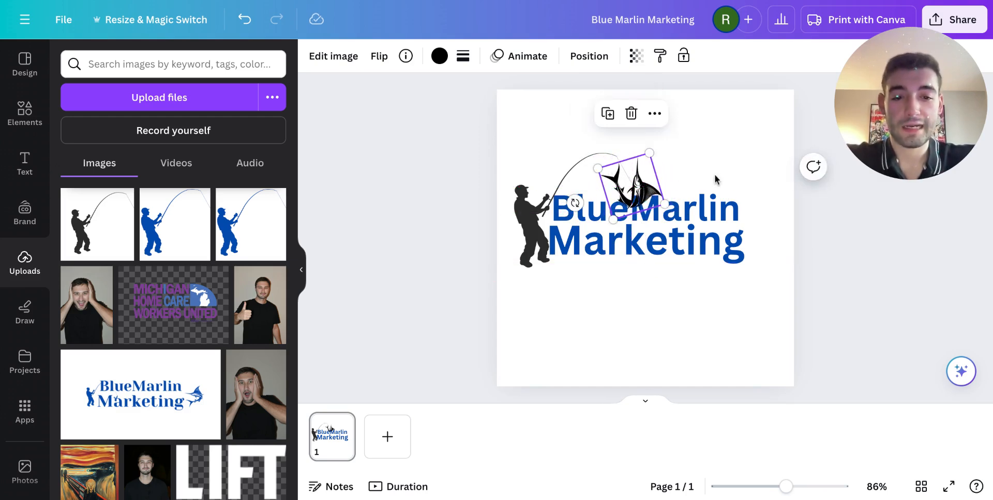
click(733, 160)
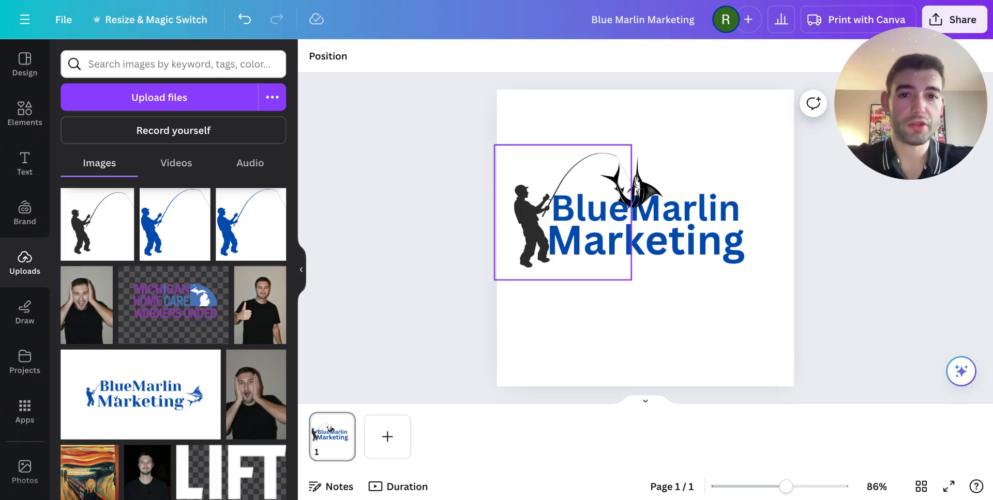
click(685, 161)
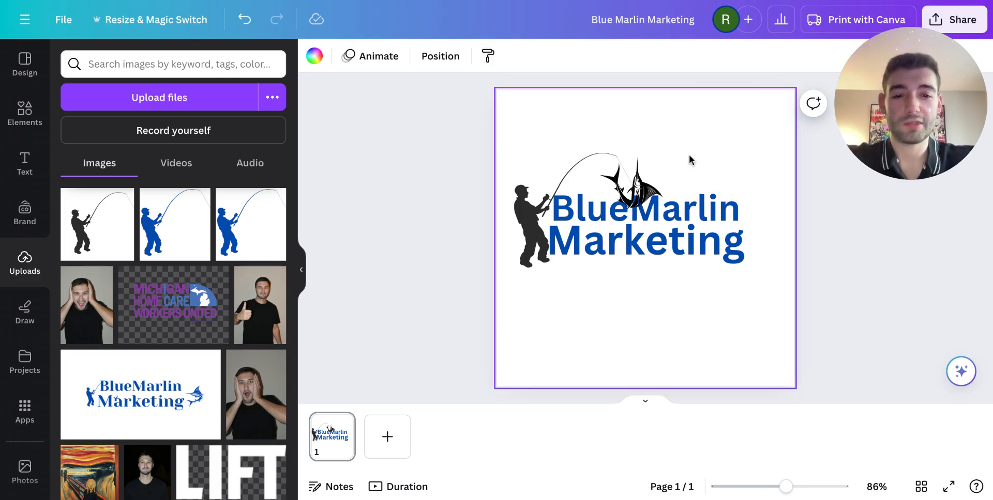
drag(591, 159, 546, 176)
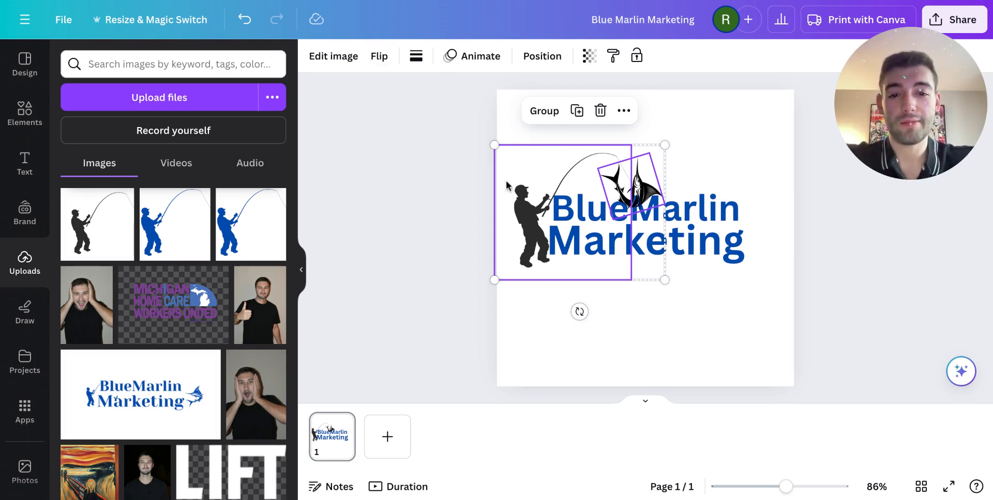
click(700, 147)
drag(720, 132, 599, 209)
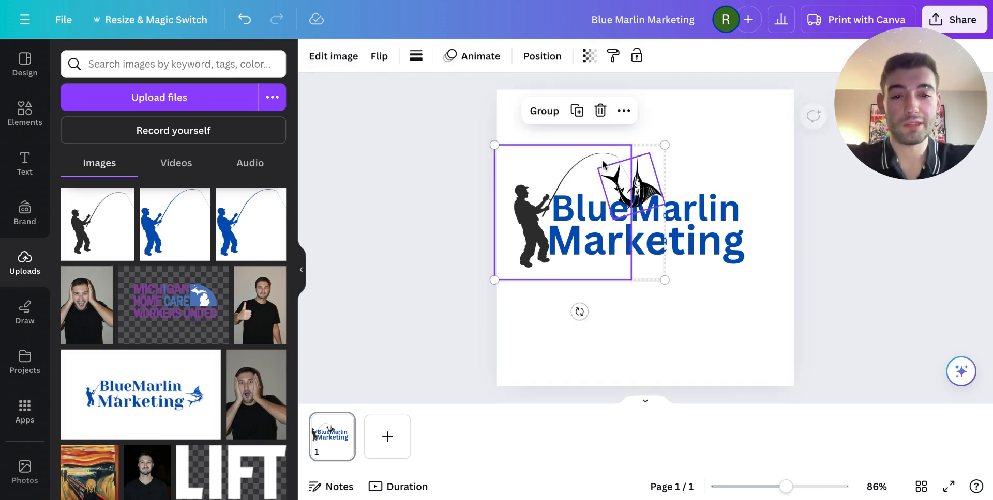
click(430, 155)
click(534, 172)
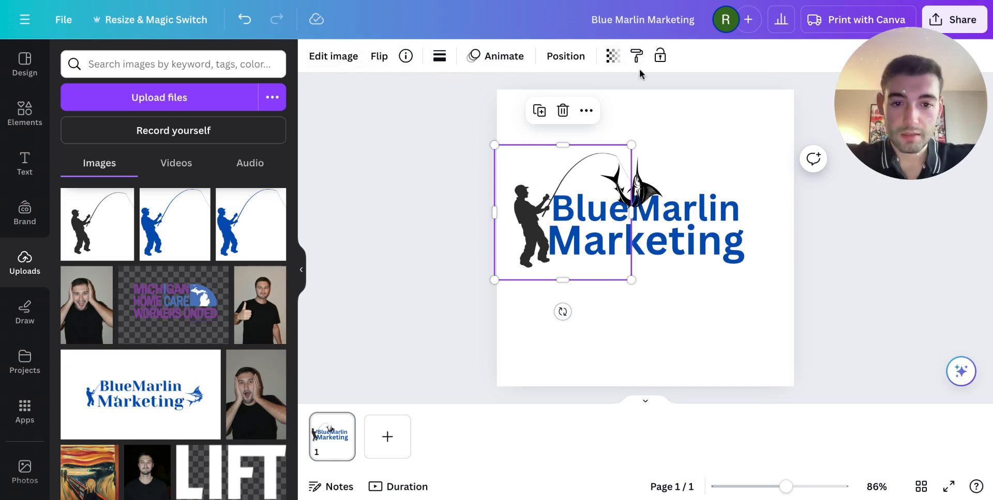
click(641, 106)
click(544, 199)
Recolor the marlin graphic above the heading with the document blue #004aad
click(632, 195)
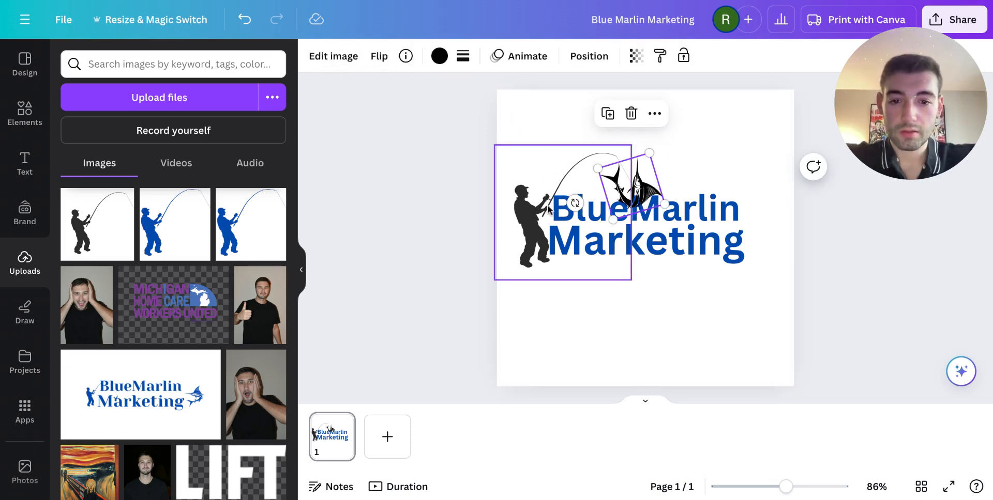
click(441, 57)
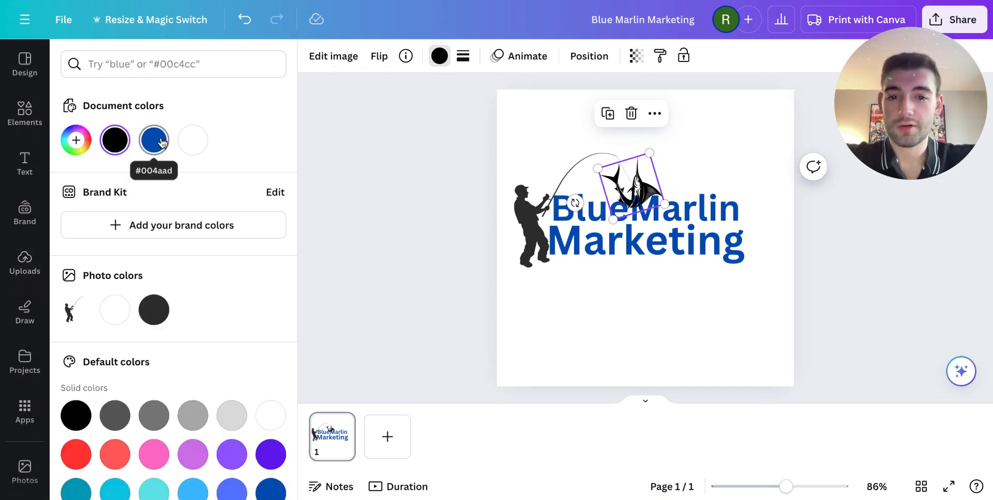
click(161, 142)
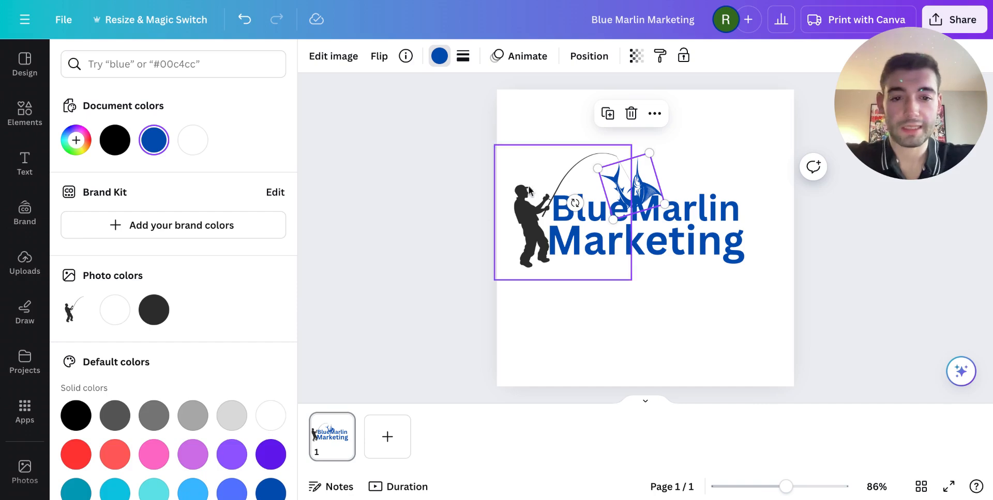
click(479, 162)
Shrink the blue marlin and move the "BlueMarlin Marketing" heading slightly down the page, clear of the marlin
drag(664, 203, 642, 179)
click(682, 174)
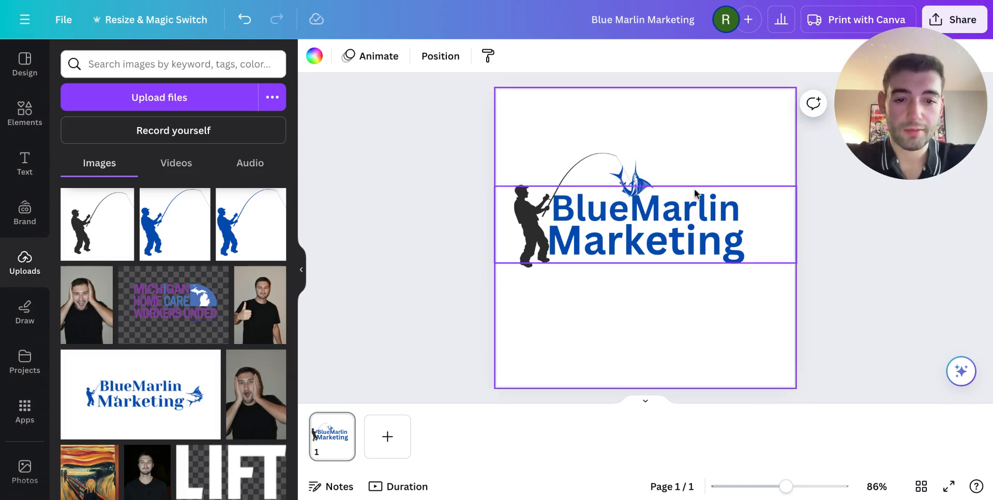
click(696, 223)
drag(697, 223, 696, 230)
click(534, 215)
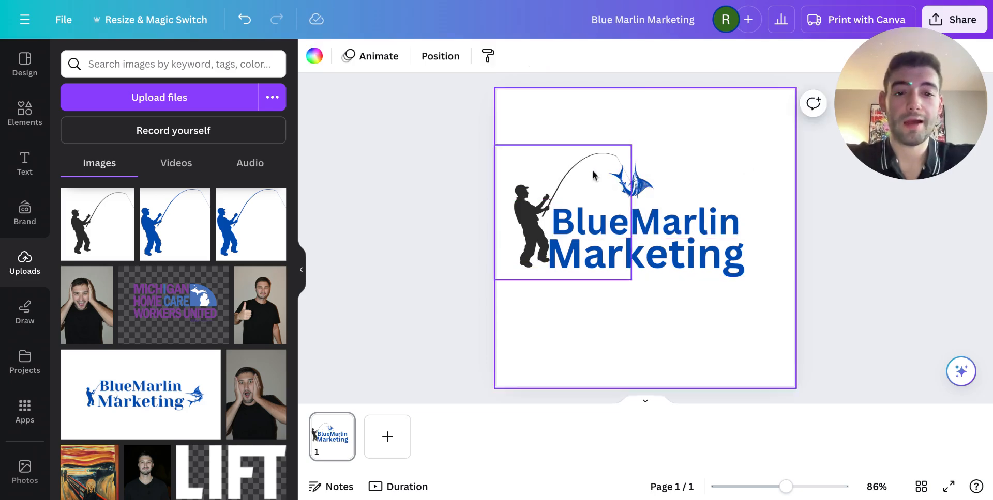
click(413, 124)
click(541, 226)
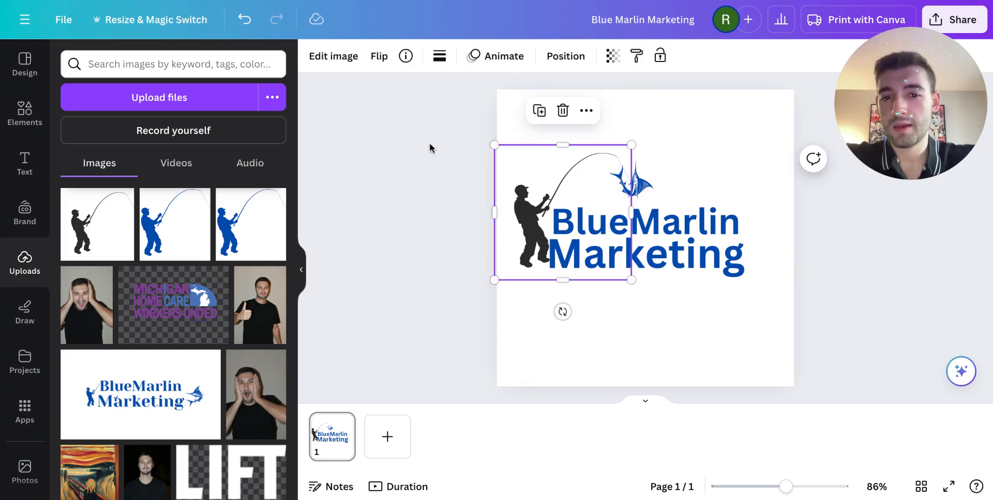
click(362, 218)
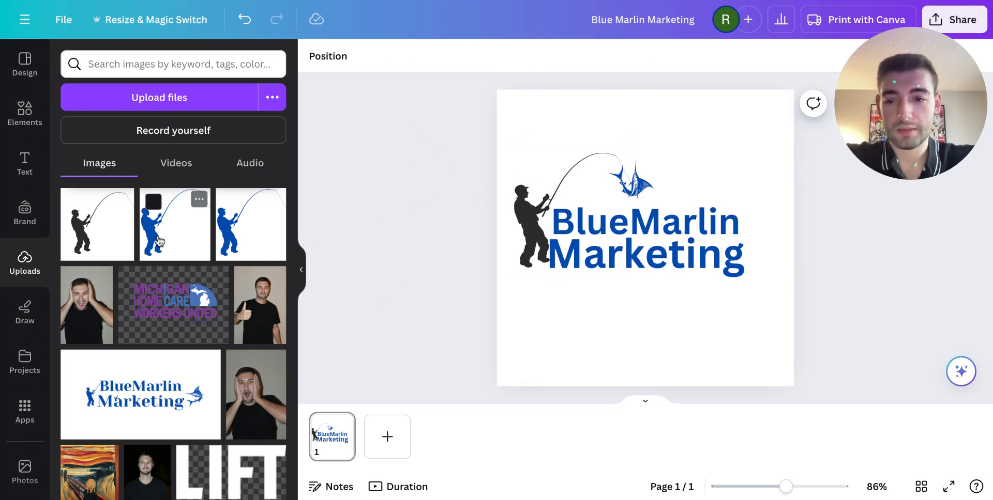
Replace the black fisherman with the uploaded blue fisherman picture and remove its background with BG Remover
click(522, 224)
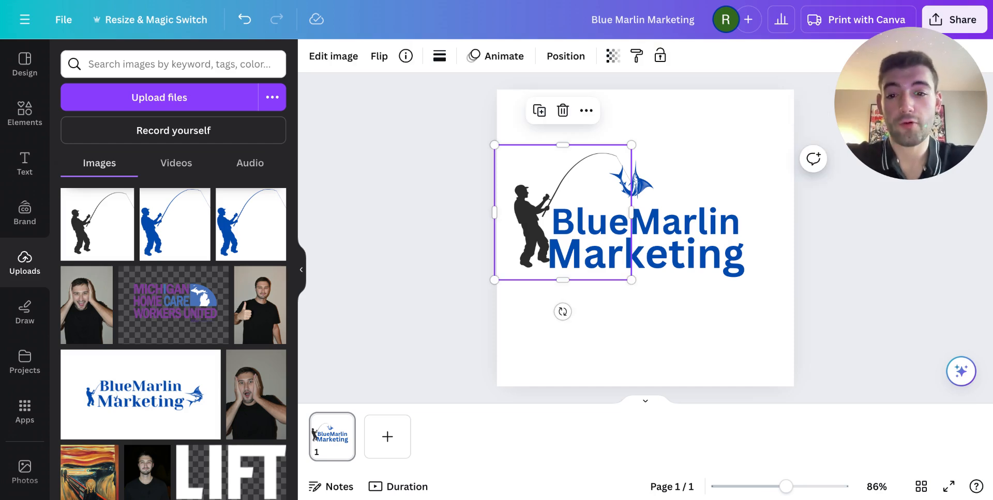
key(Delete)
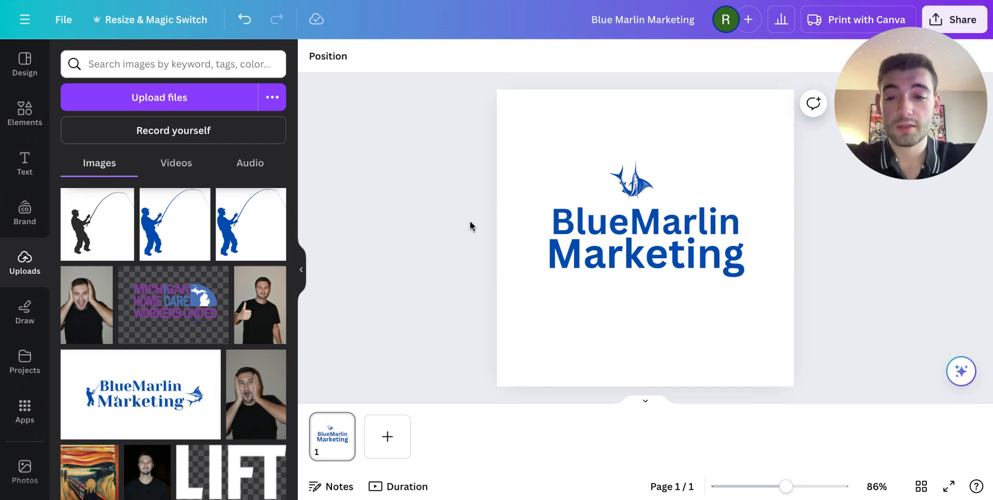
click(159, 221)
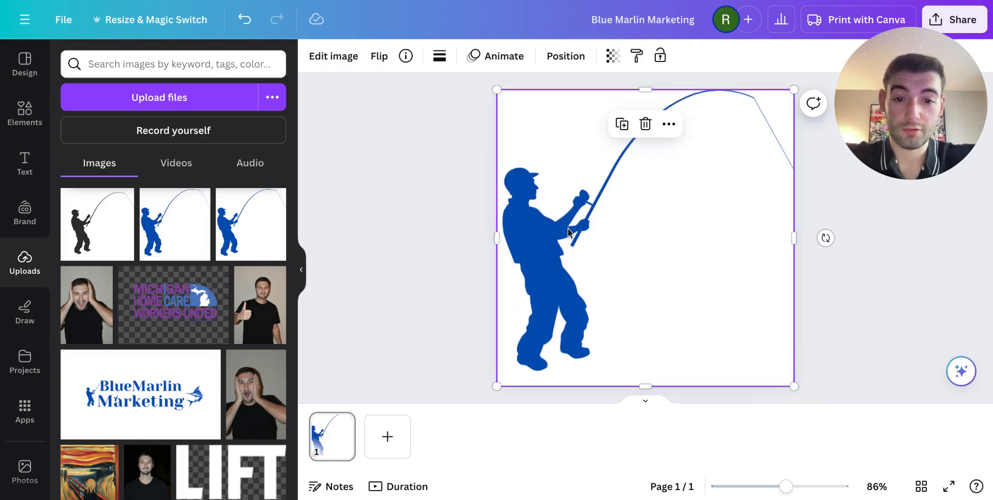
click(339, 55)
click(85, 147)
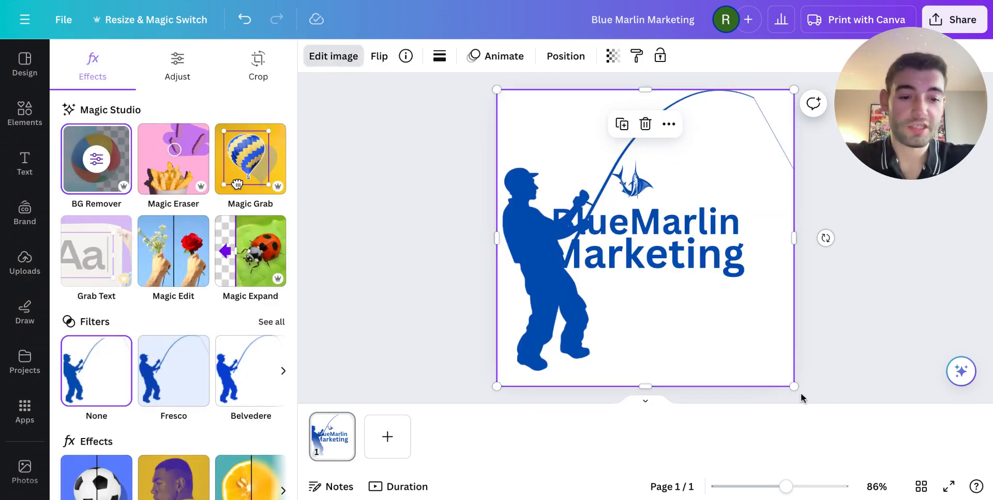
Shrink the blue fisherman and position it just before the heading with the rod arching over "Blue"
drag(793, 386, 623, 215)
drag(575, 163, 575, 218)
click(762, 179)
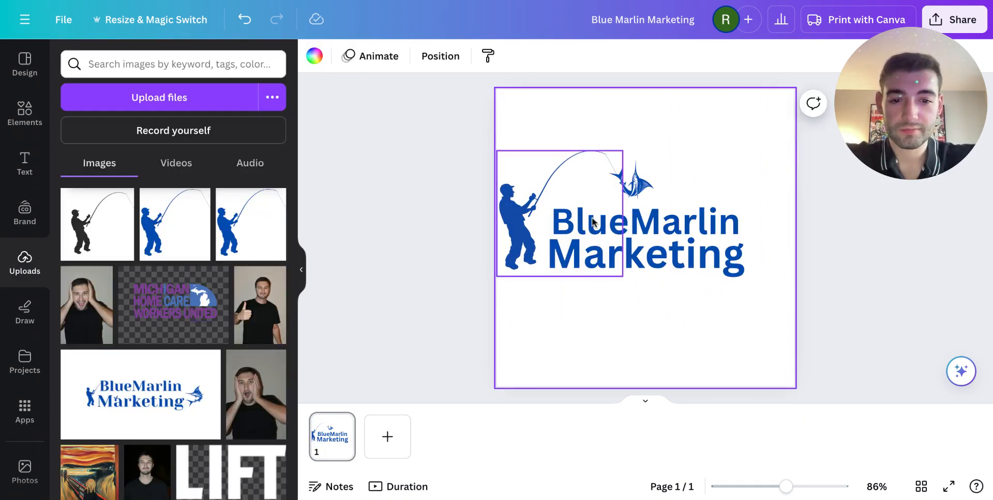
click(533, 252)
drag(534, 252, 542, 259)
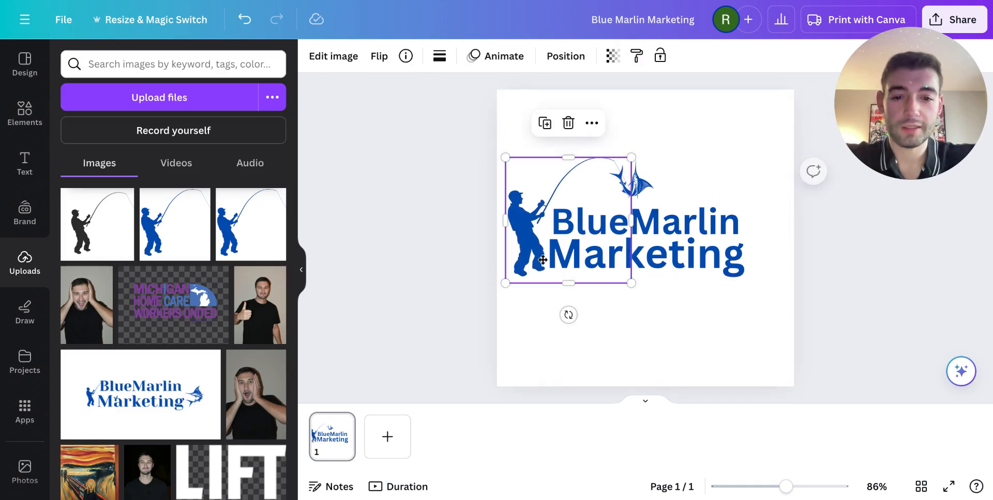
drag(627, 287, 589, 243)
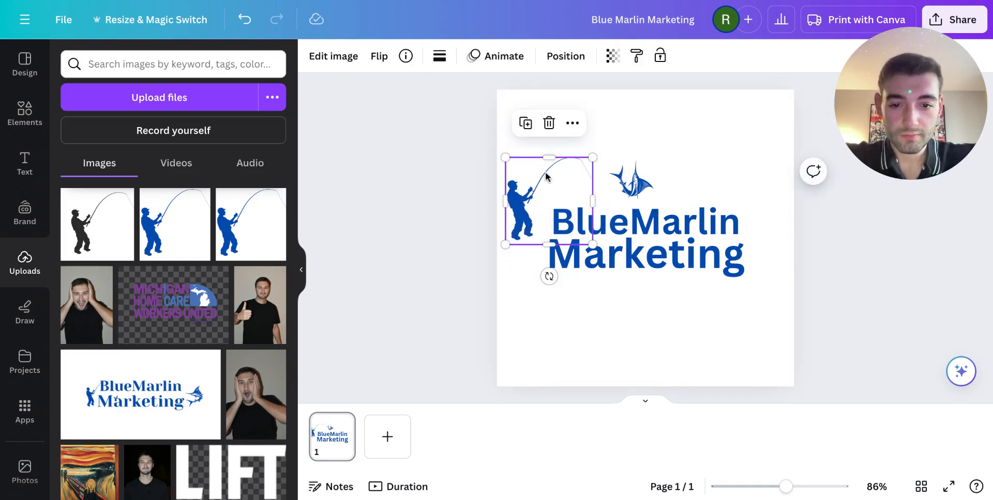
drag(544, 174, 559, 200)
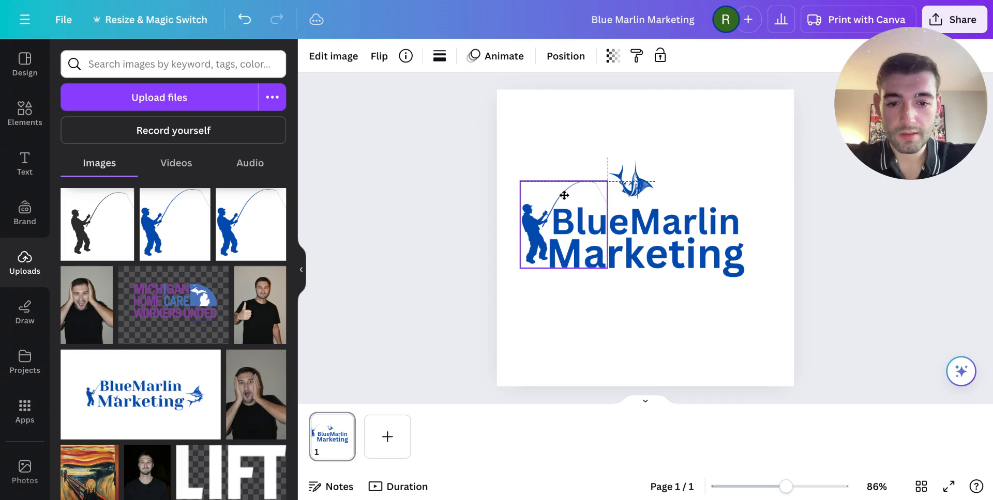
Move the marlin to the end of the fishing line above "Blue" and shift the whole logo slightly down the page
click(630, 187)
drag(630, 188, 607, 203)
click(674, 172)
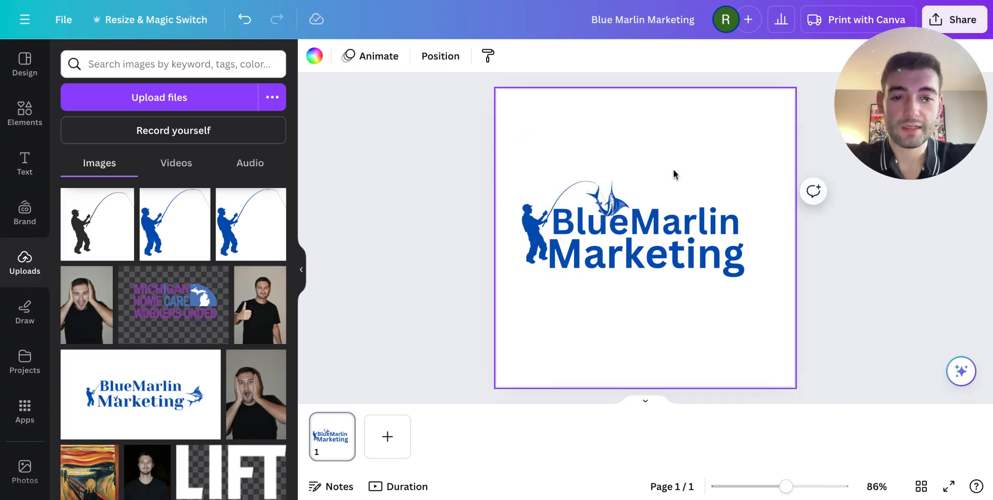
click(911, 267)
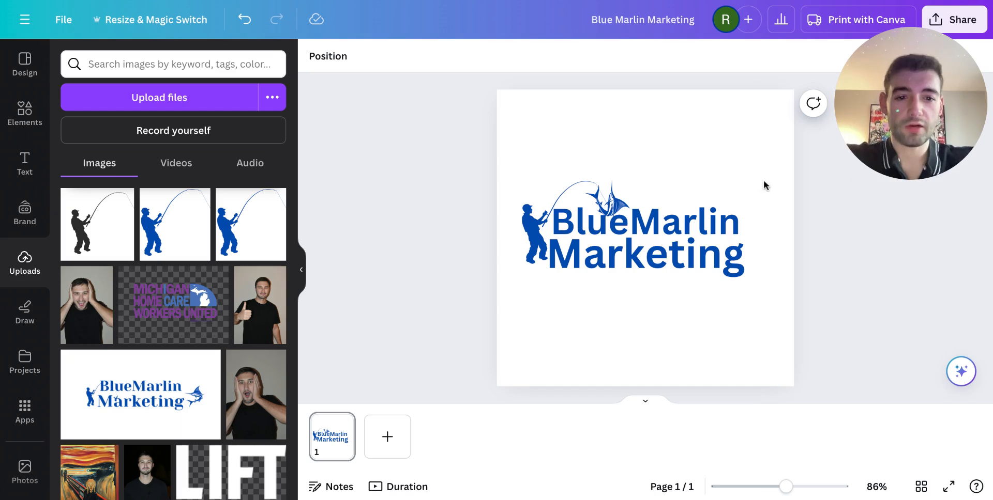
drag(774, 172, 561, 253)
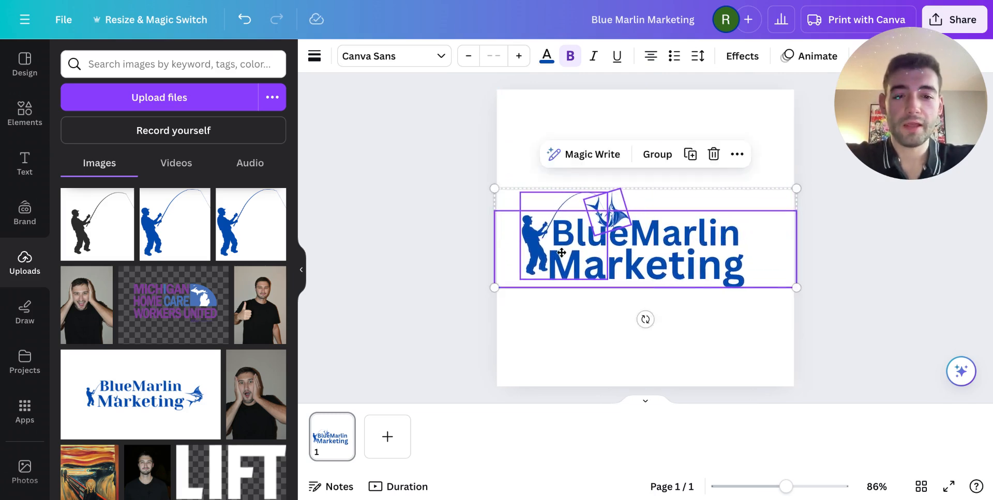
click(878, 235)
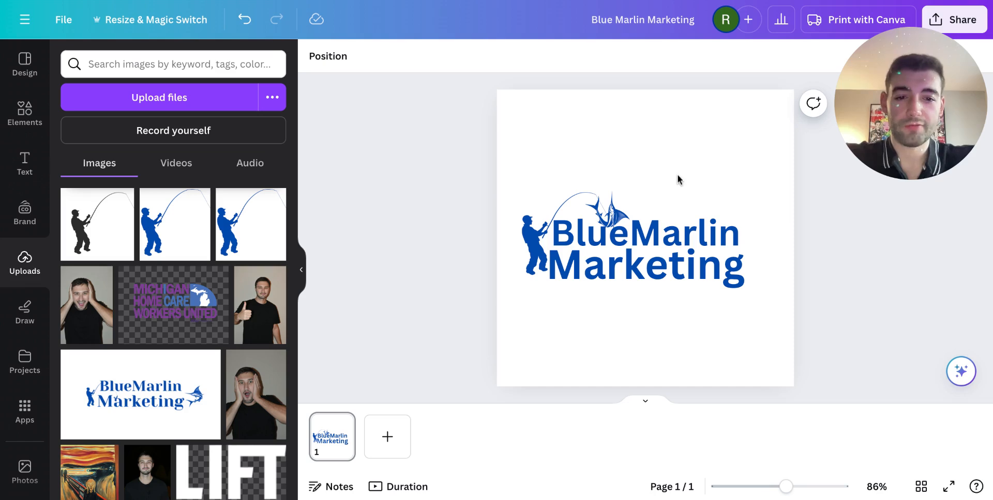
Delete the whole logo from the page and apply the "Blue and White Circle Surfing Club Logo" template
drag(632, 133, 528, 285)
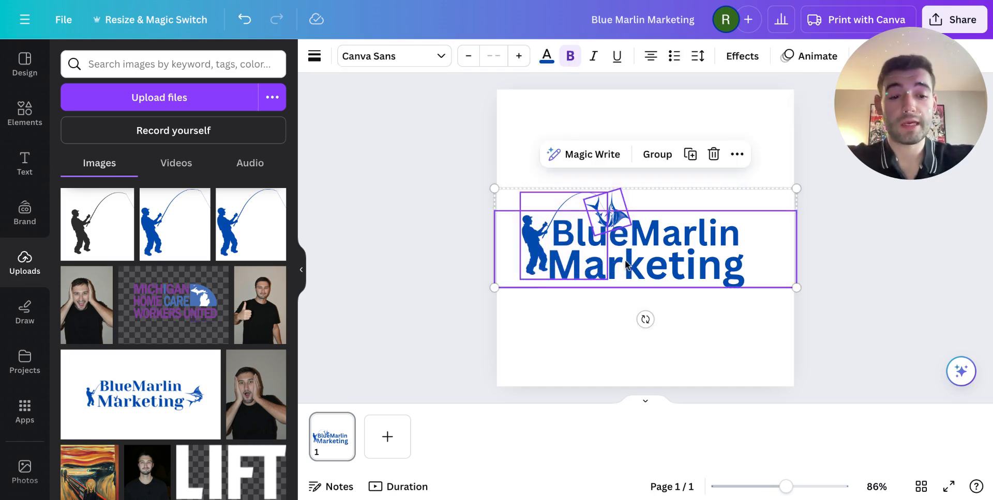
key(Delete)
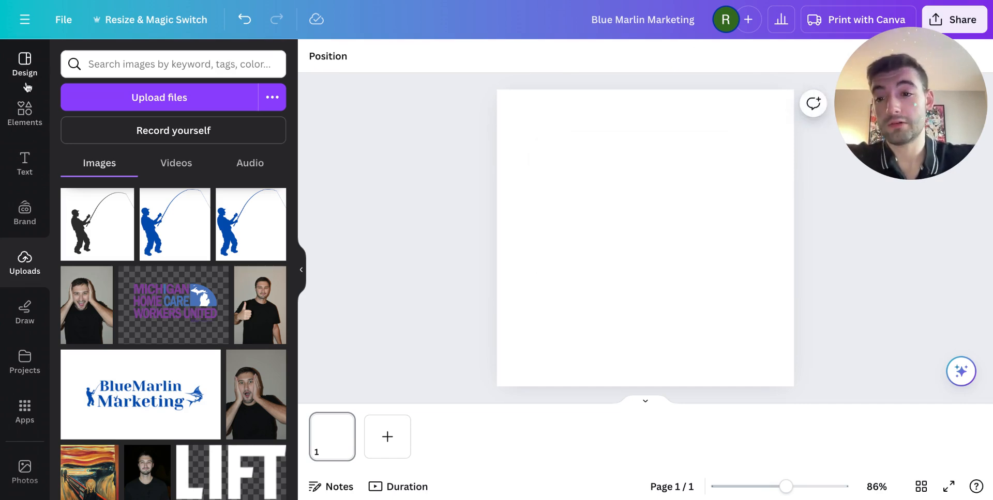
click(25, 64)
scroll(144, 287, down, 2)
scroll(144, 287, down, 4)
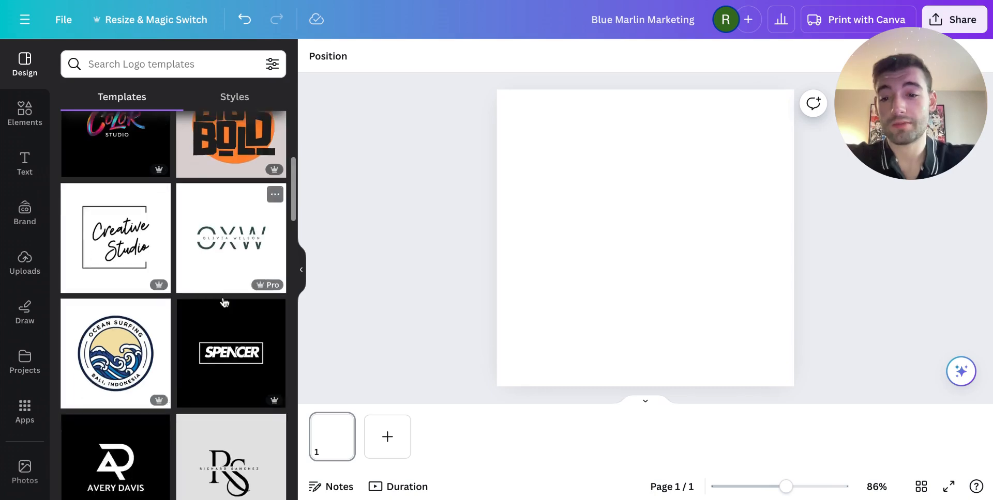
scroll(222, 302, up, 1)
scroll(222, 302, down, 3)
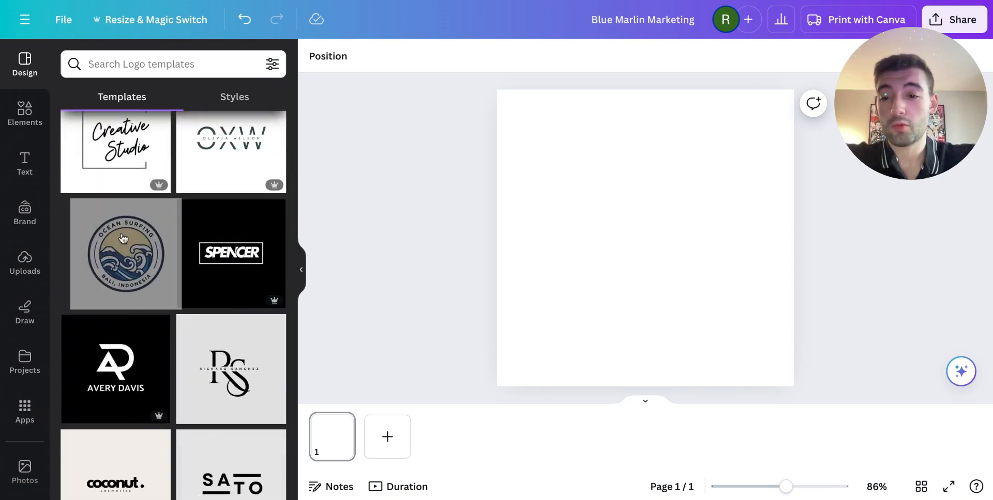
scroll(118, 274, down, 1)
scroll(118, 274, up, 1)
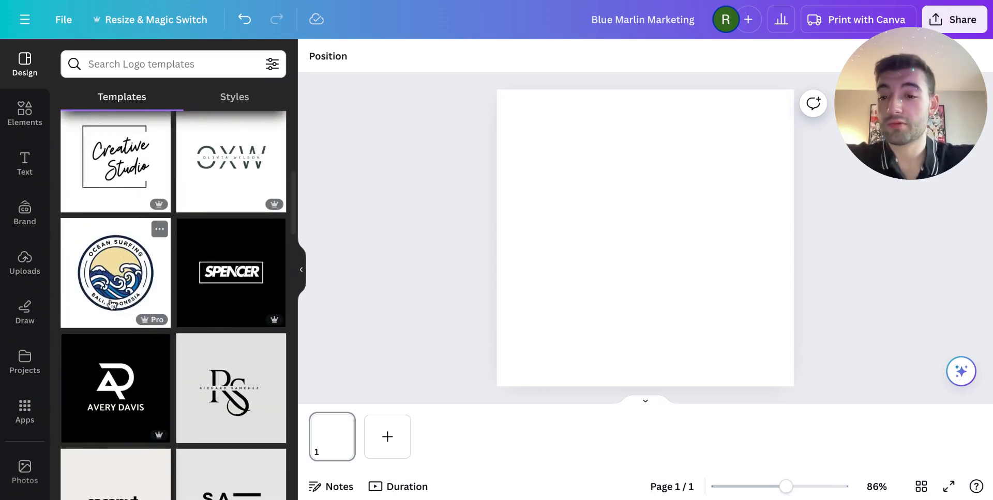
click(136, 282)
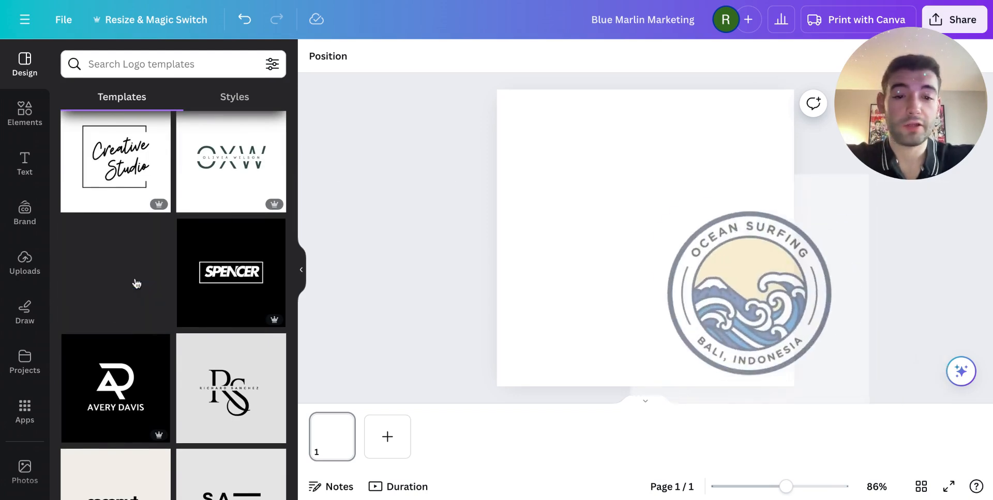
Replace the curved "OCEAN SURFING" text on the circular logo with "BLUE MARLN"
click(658, 202)
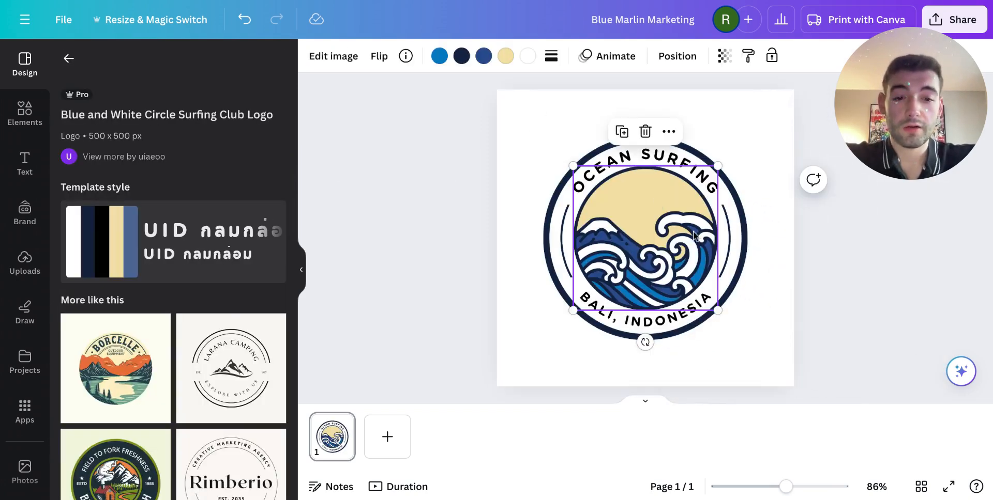
click(741, 173)
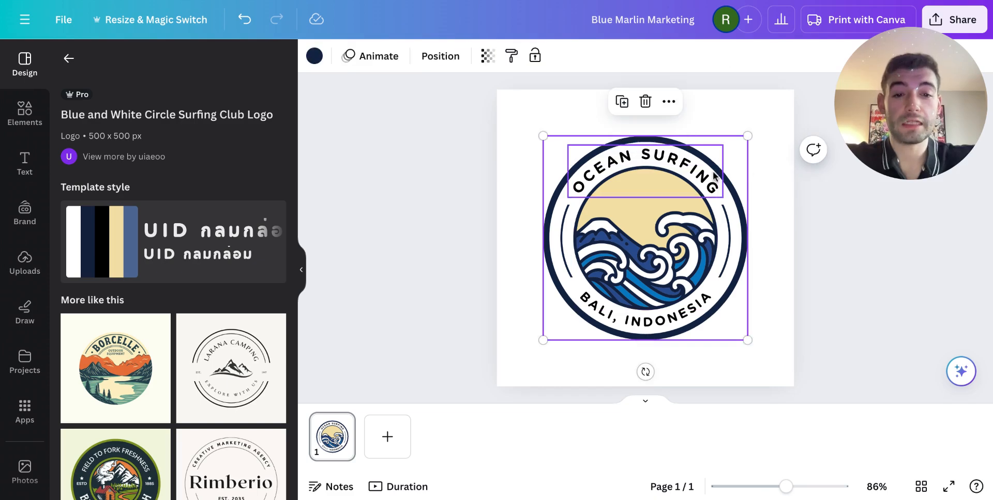
click(715, 181)
click(706, 295)
click(692, 168)
click(692, 168)
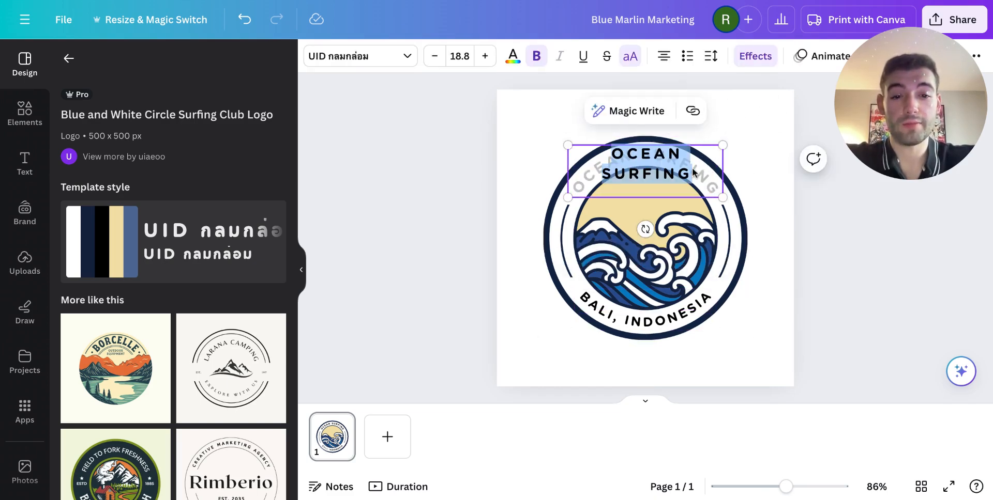
text(BLU)
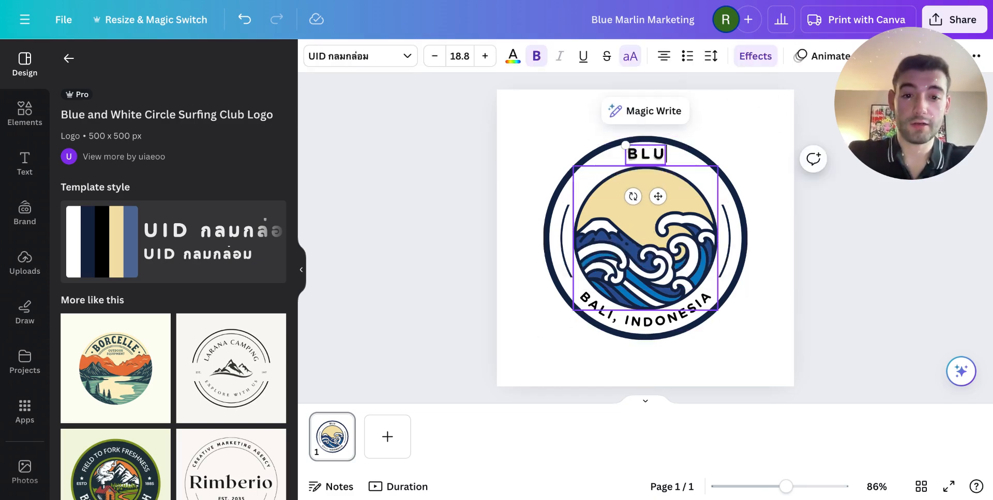
text(E MARLN)
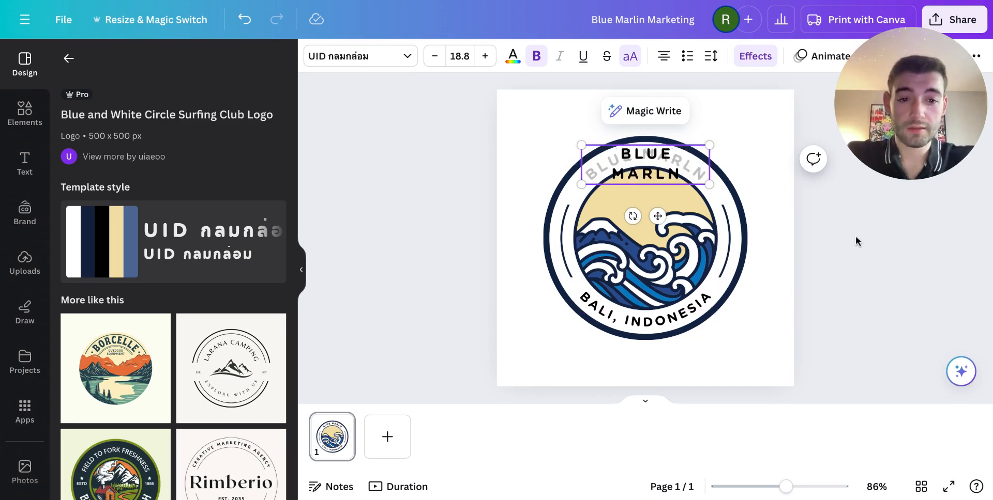
Replace the curved "BALI, INDONESIA" text on the circular logo with "MARKETING"
click(616, 317)
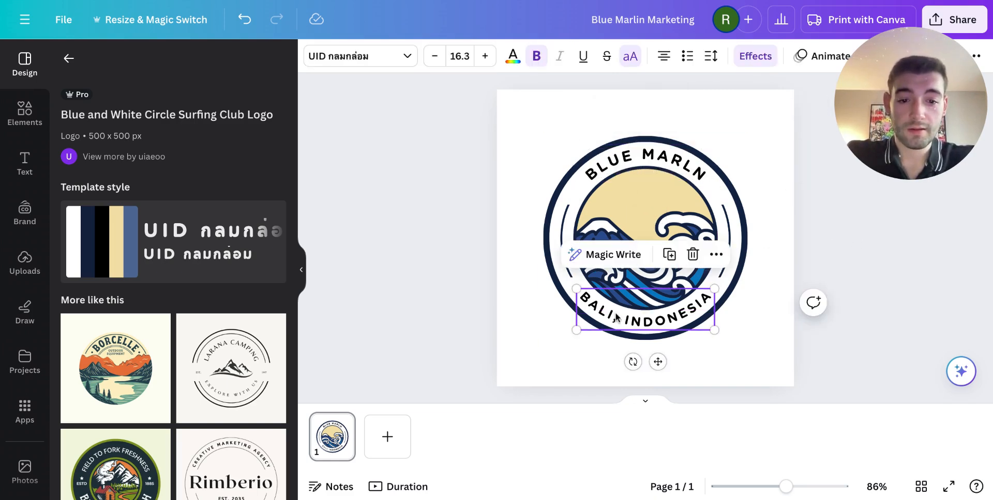
click(617, 317)
text(KETING)
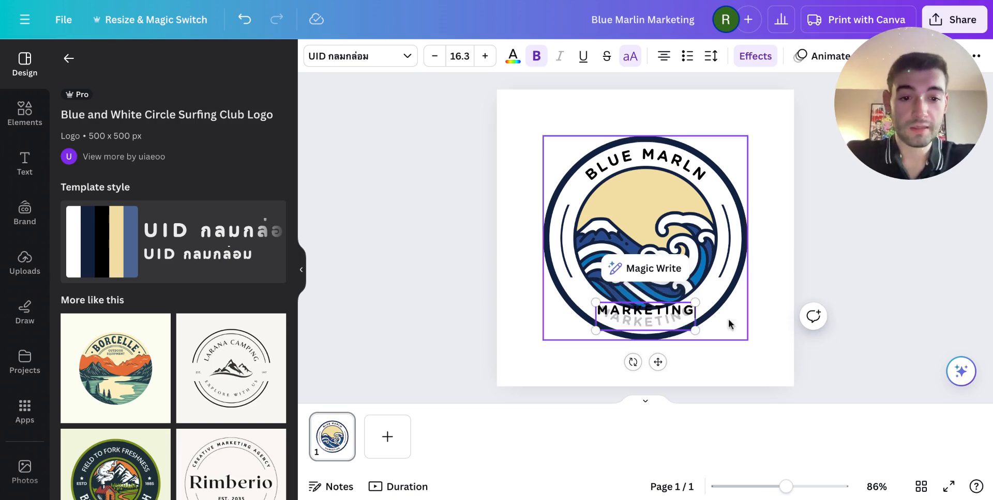
click(916, 317)
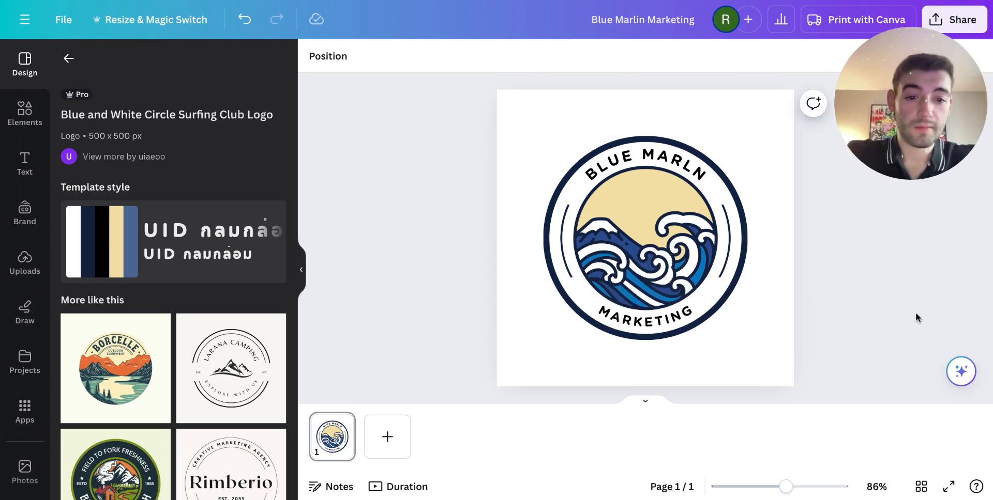
Change the font of the curved "BLUE MARLN" text to League Spartan
click(623, 169)
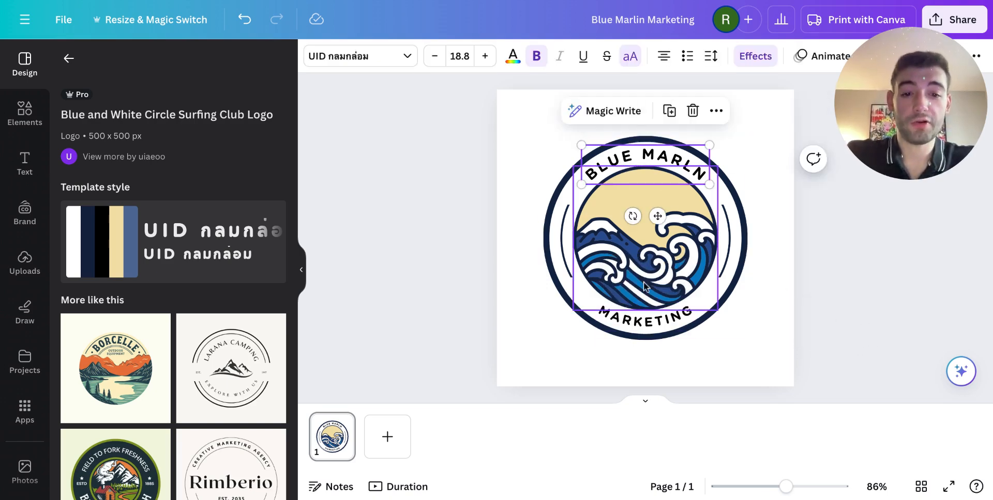
click(646, 317)
double_click(660, 172)
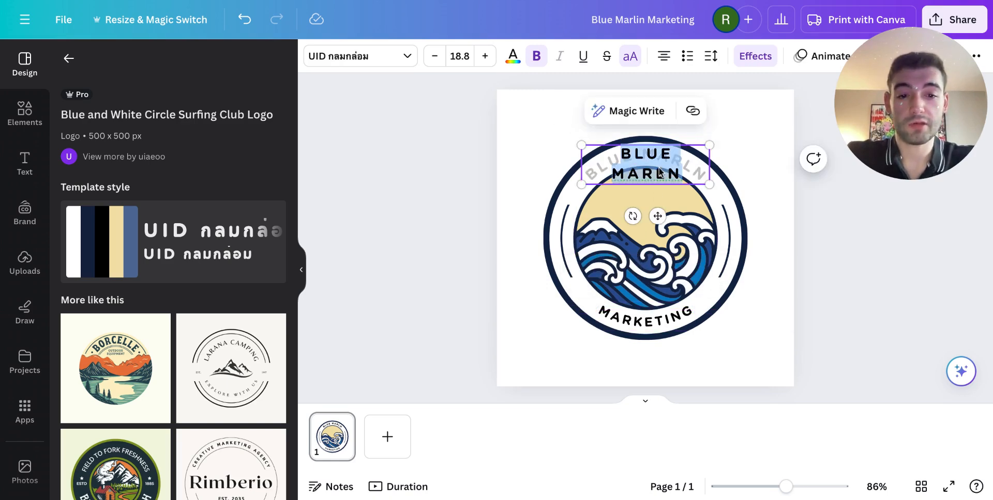
click(389, 62)
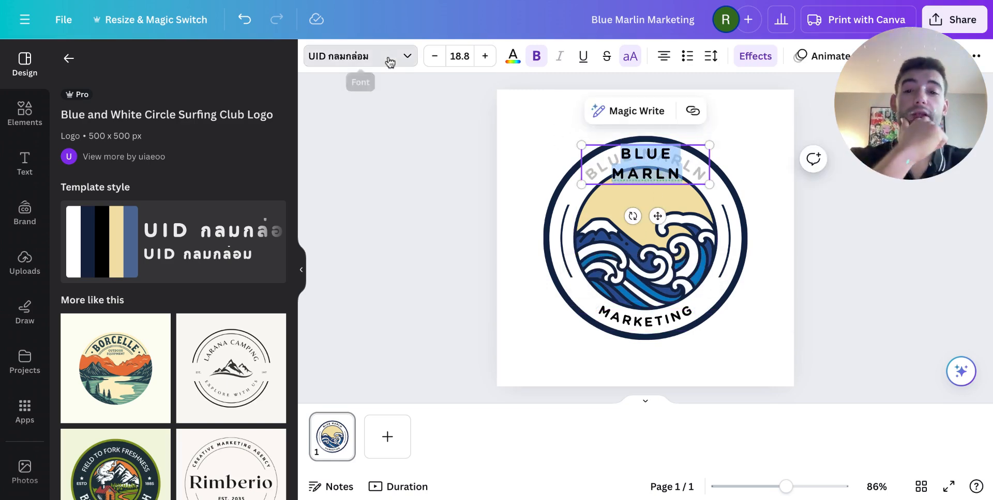
scroll(178, 269, down, 2)
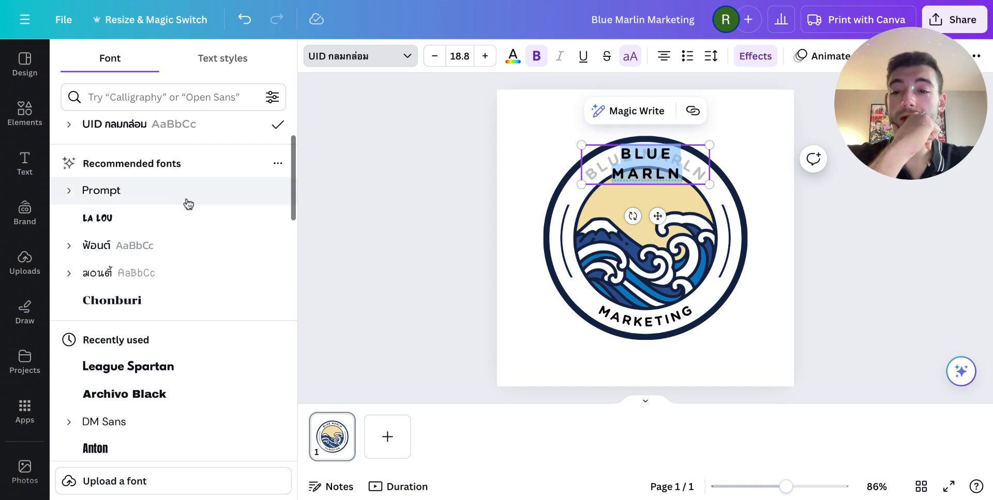
click(184, 197)
scroll(176, 256, down, 2)
click(177, 291)
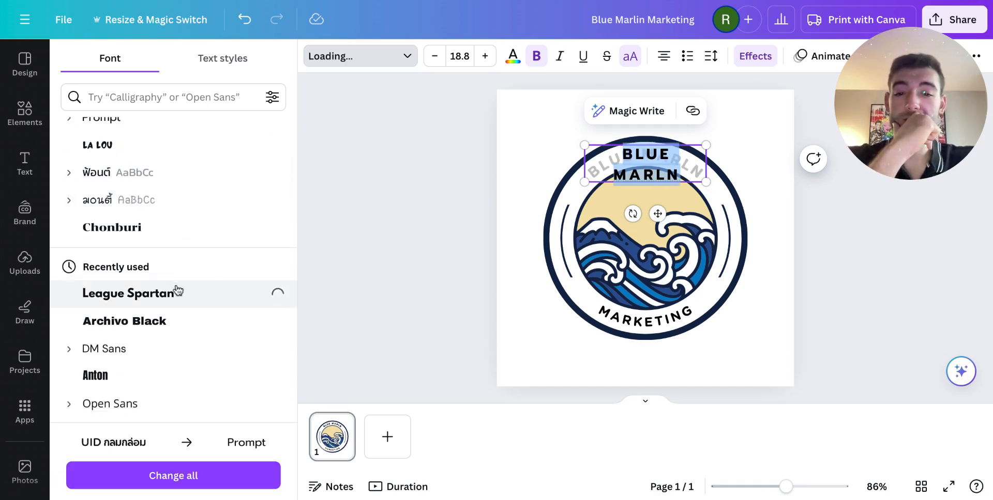
scroll(199, 350, down, 2)
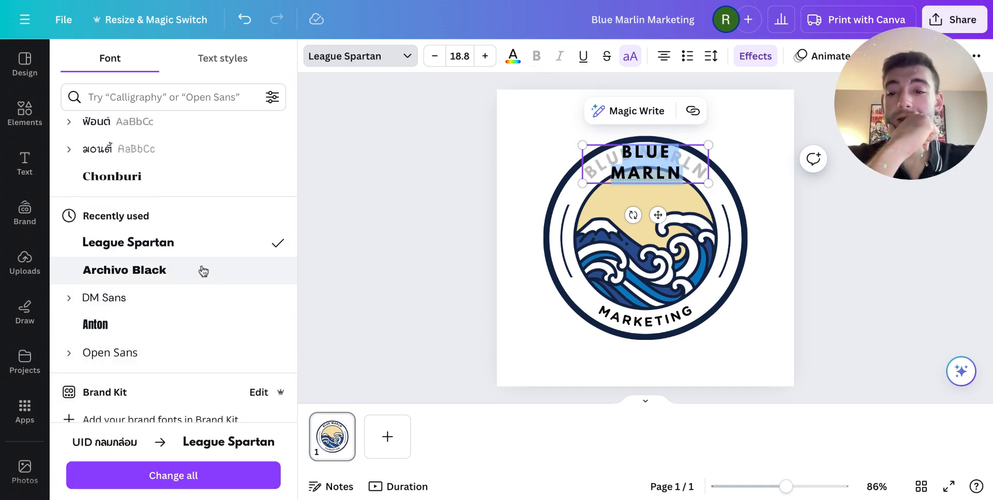
click(359, 201)
Change the font of the curved "MARKETING" text to League Spartan to match the upper text
double_click(595, 320)
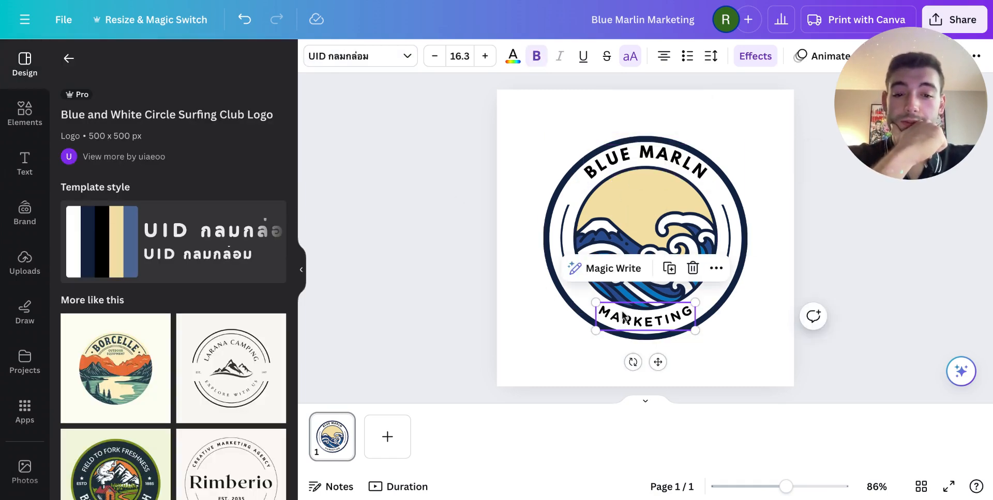
click(394, 65)
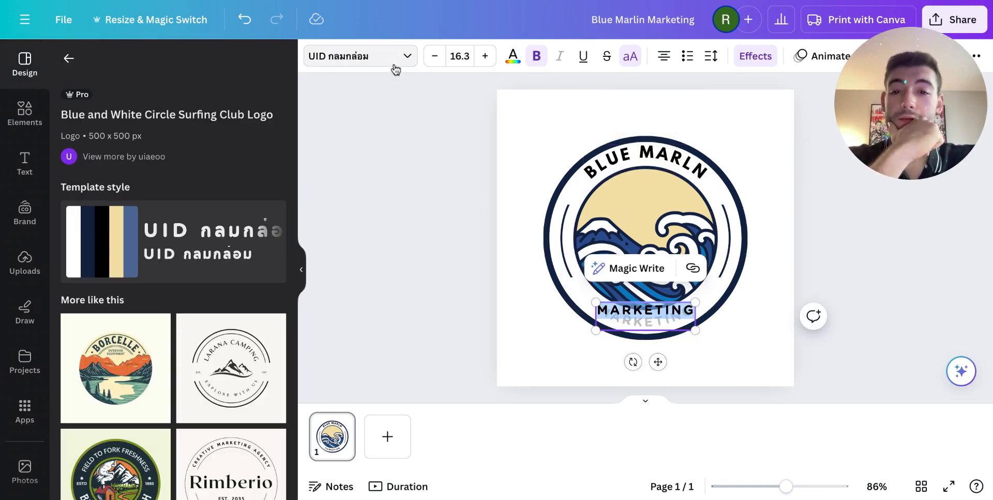
scroll(178, 223, down, 1)
scroll(175, 197, up, 3)
scroll(150, 178, up, 1)
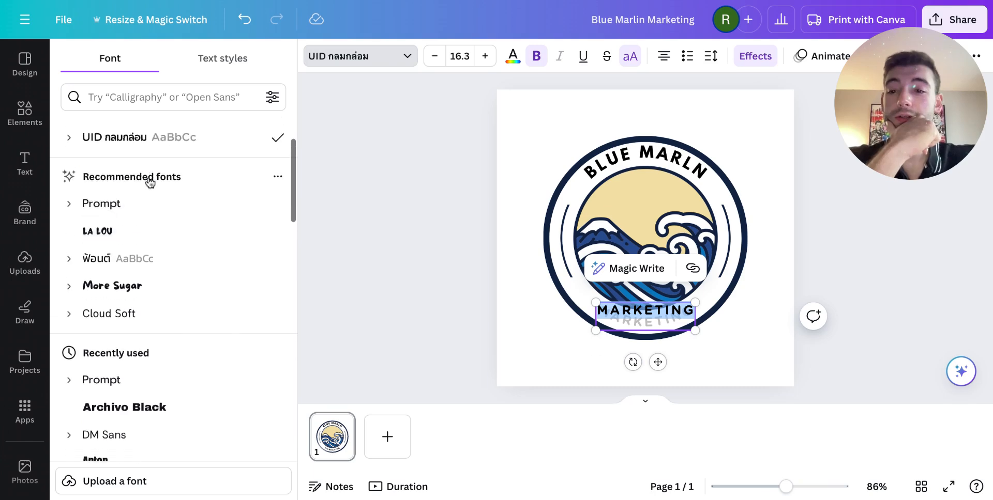
scroll(148, 181, down, 3)
scroll(171, 308, down, 2)
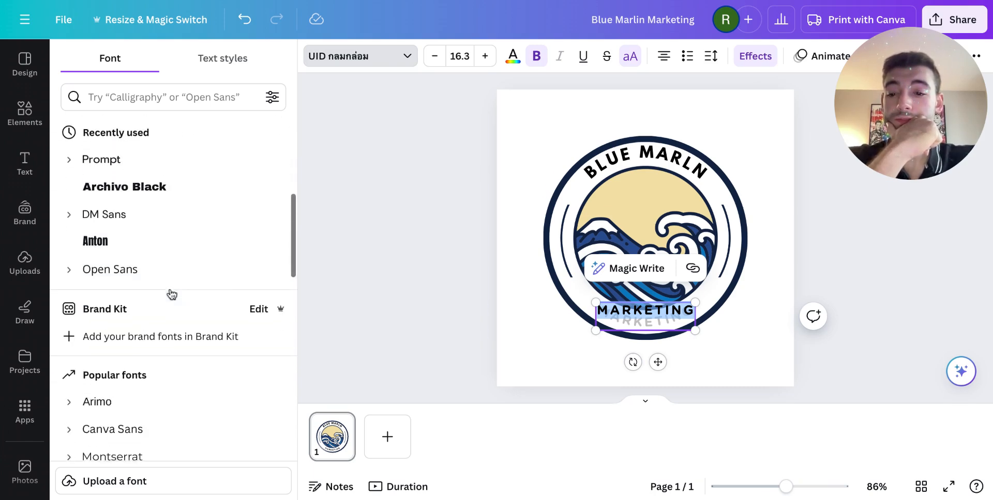
scroll(176, 172, up, 5)
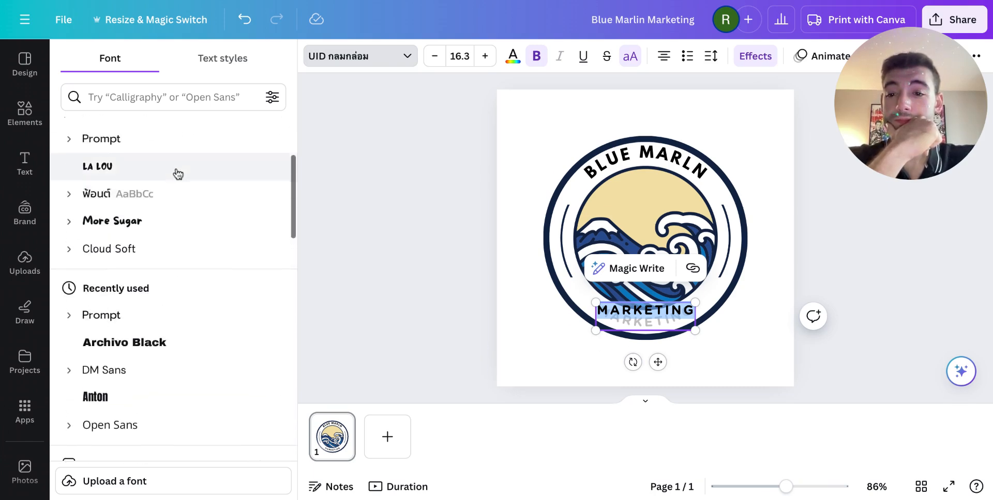
click(174, 158)
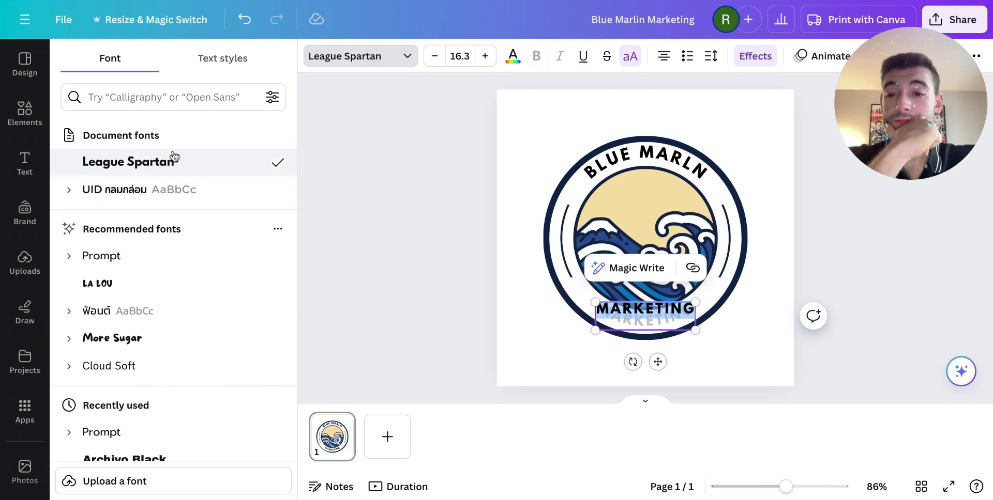
click(454, 175)
Recolor the beige sky of the central wave illustration to a custom light periwinkle blue
click(708, 261)
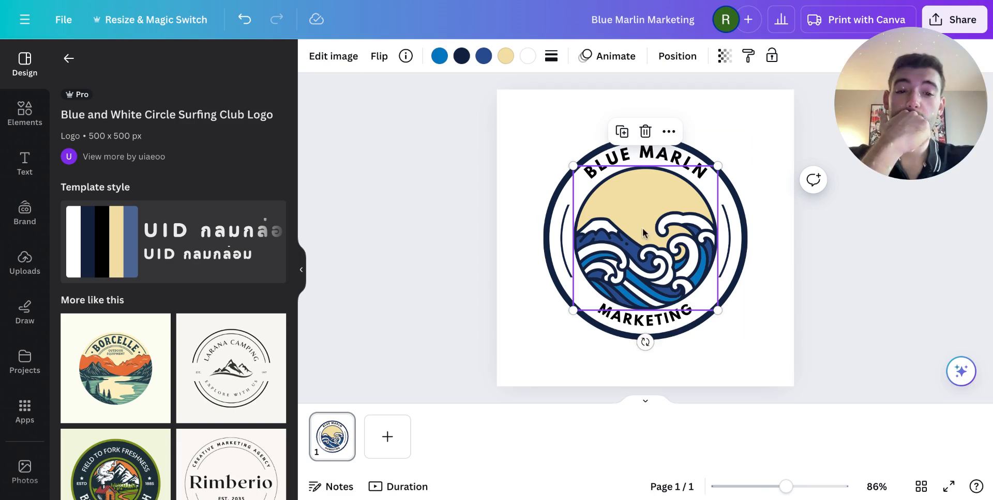
click(507, 55)
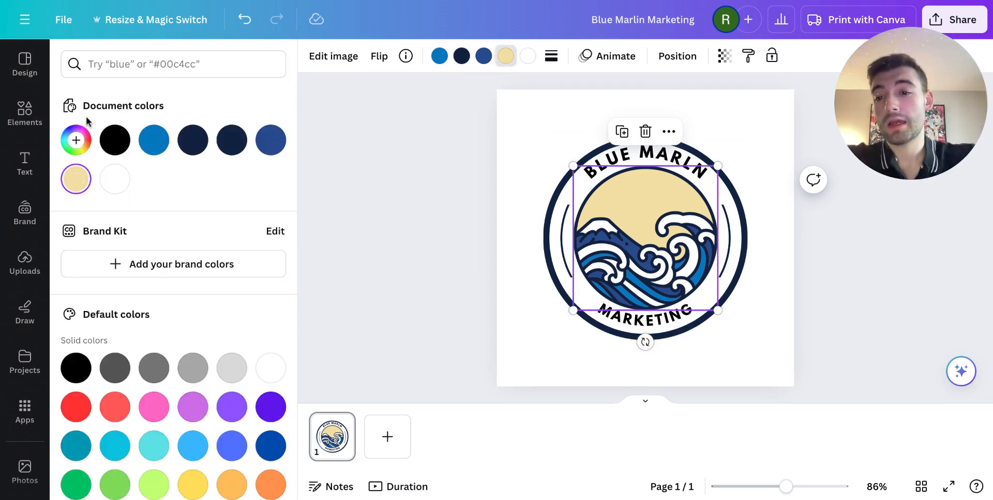
click(85, 134)
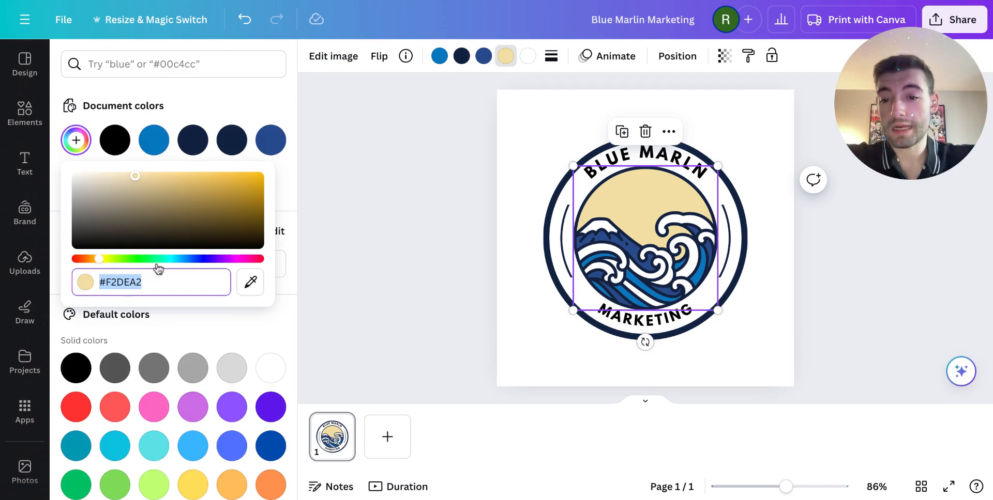
drag(96, 258, 197, 257)
click(271, 120)
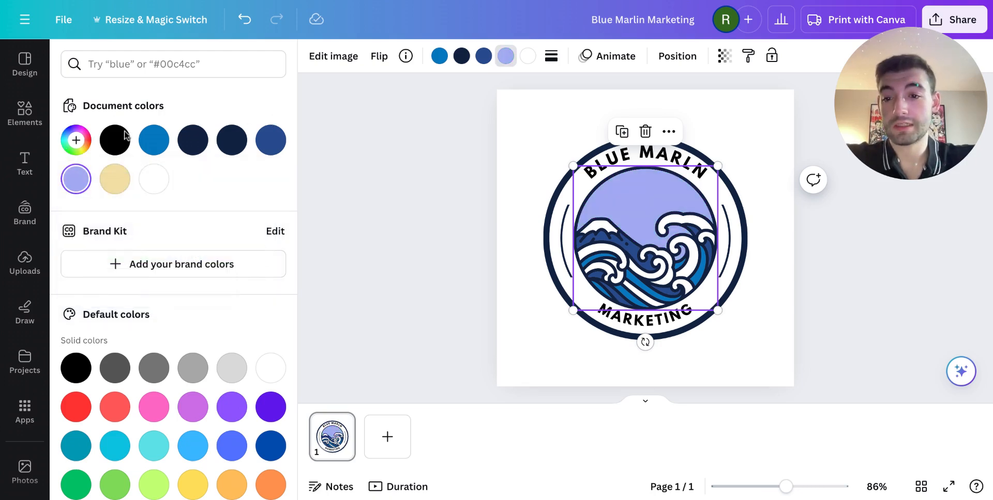
Try #27498c, #0477bf and dark navy for the wave illustration's sky, and settle on white
click(271, 140)
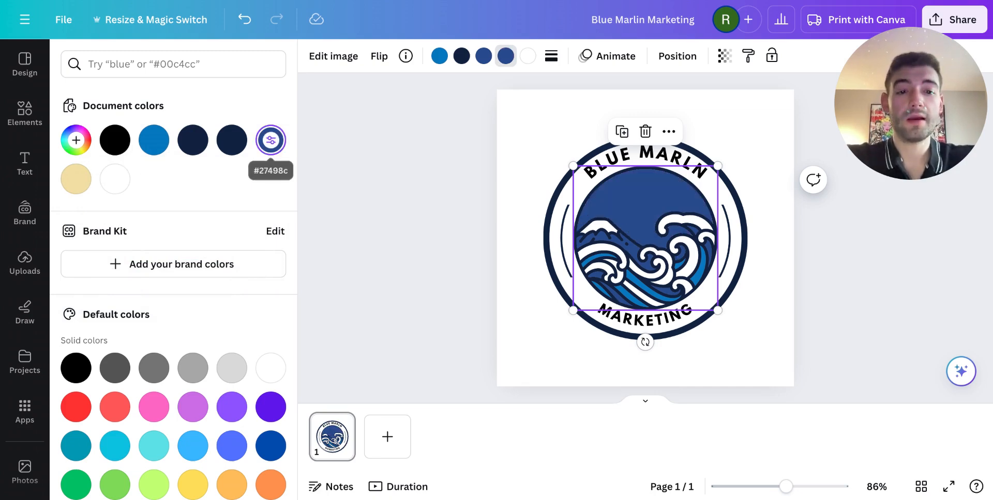
click(163, 147)
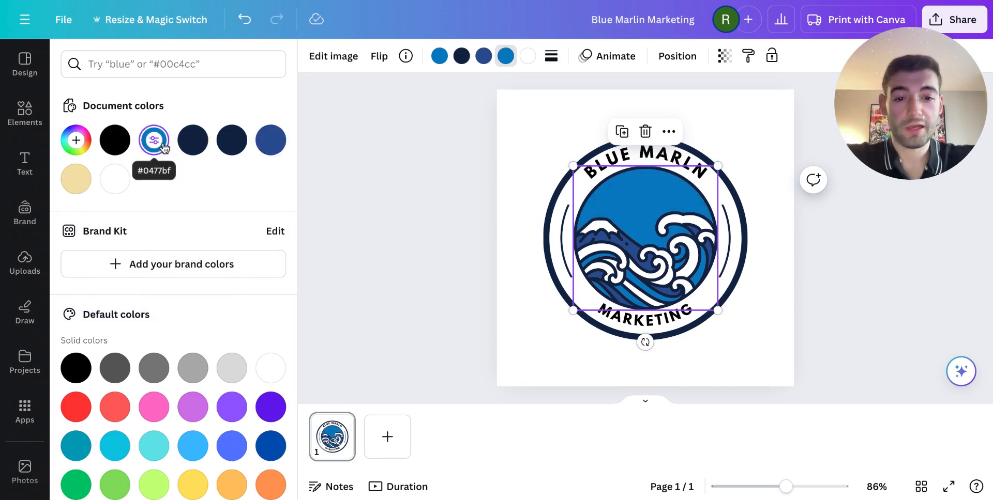
click(199, 151)
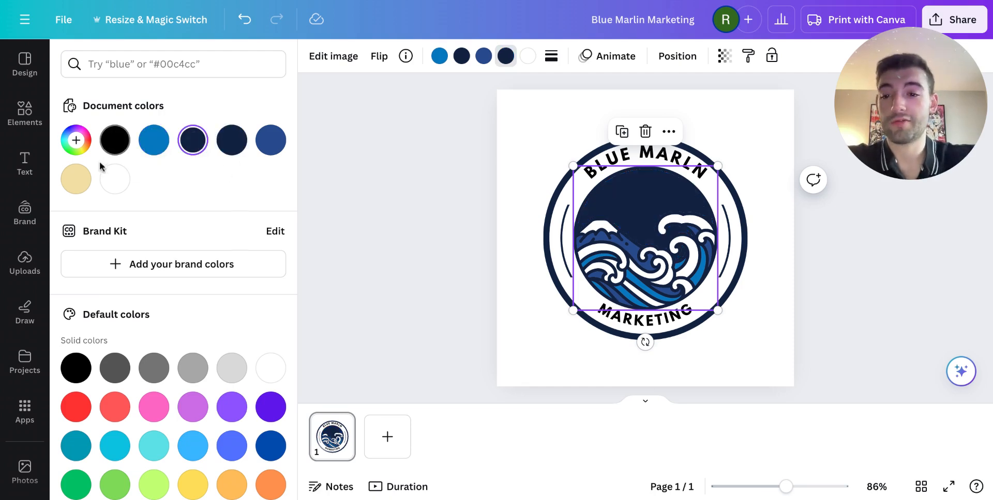
click(113, 171)
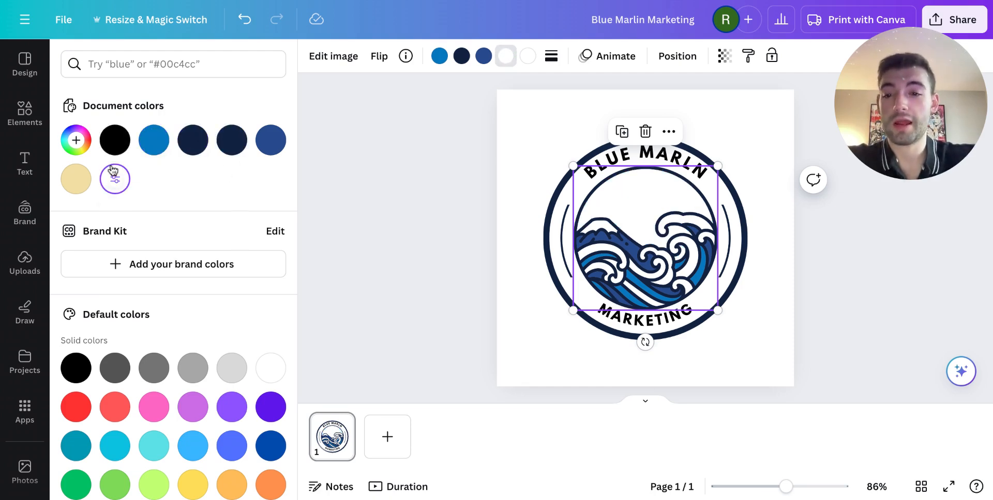
click(226, 147)
click(110, 191)
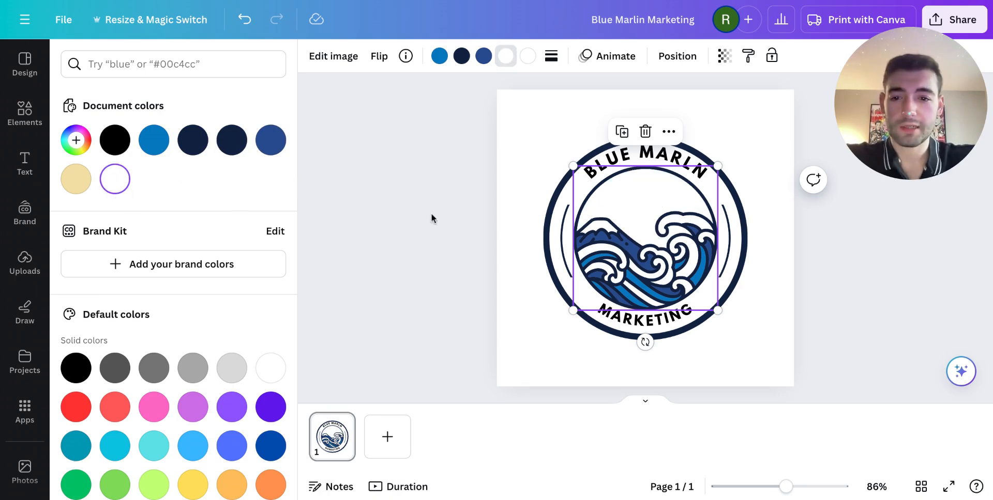
Try #27498c and dark navy in place of the waves' bright blue, and go back to #0477bf
click(444, 60)
click(268, 140)
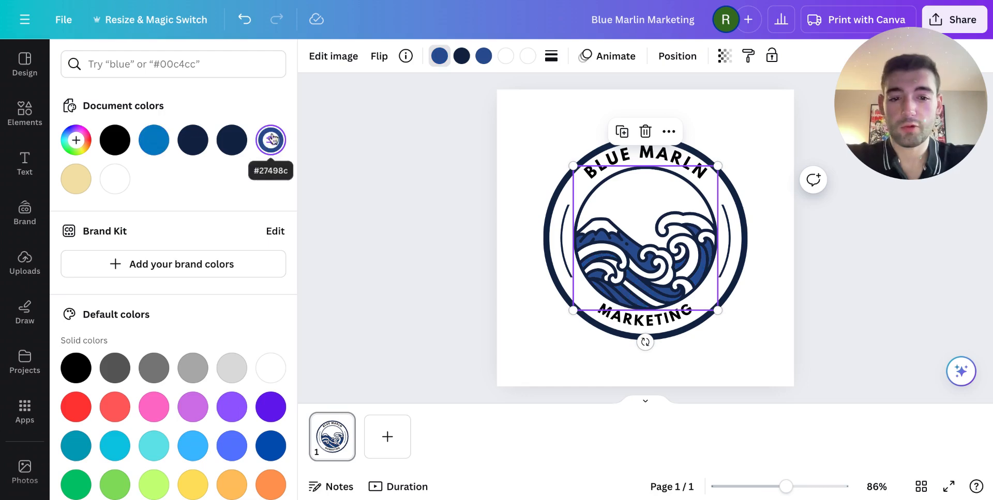
click(231, 141)
click(165, 141)
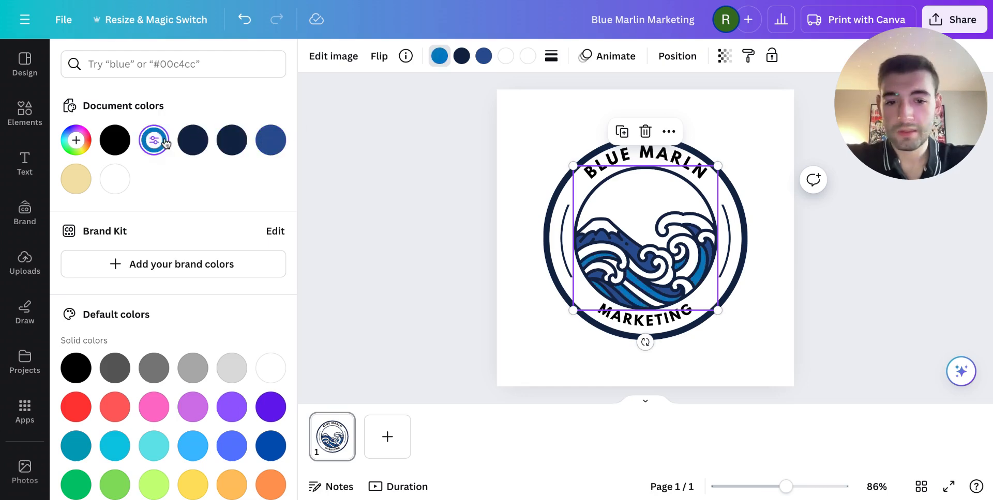
click(378, 189)
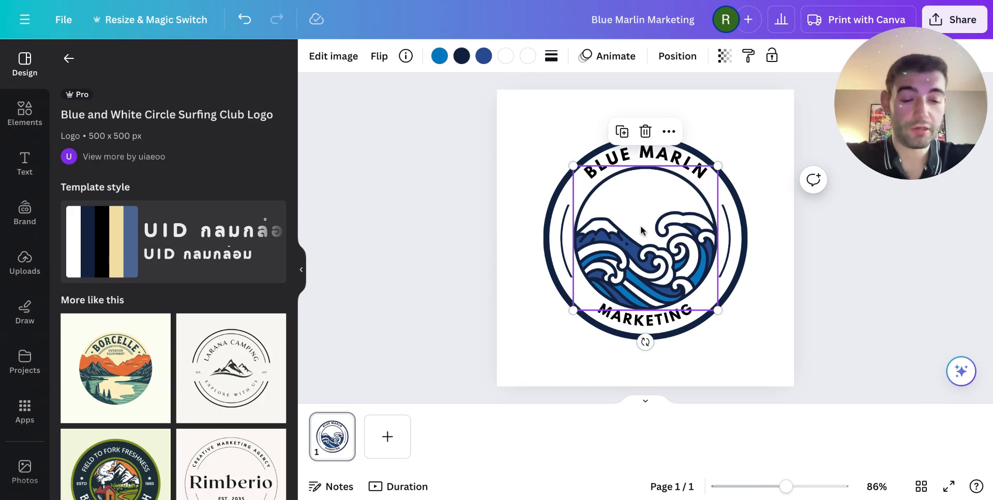
Delete the wave illustration and add the blue marlin graphic from an elements search for "marlin"
key(Delete)
click(15, 116)
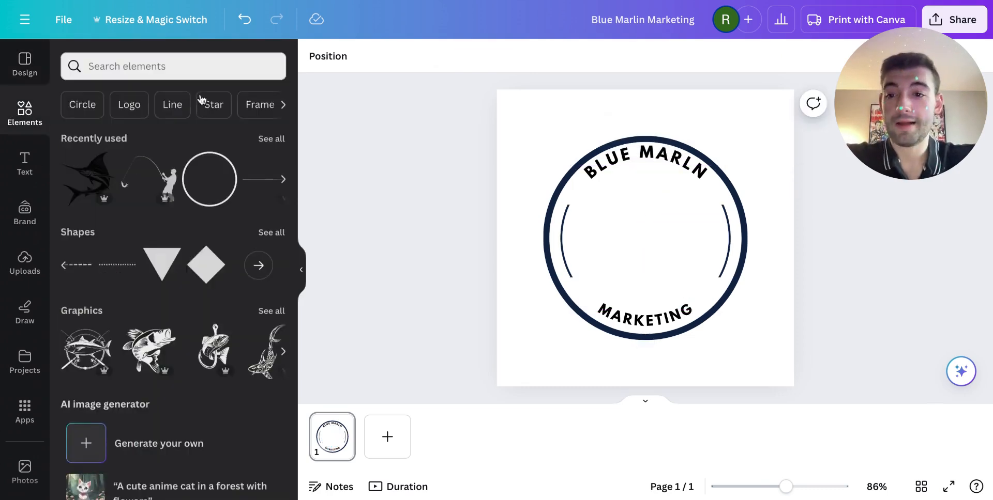
click(185, 66)
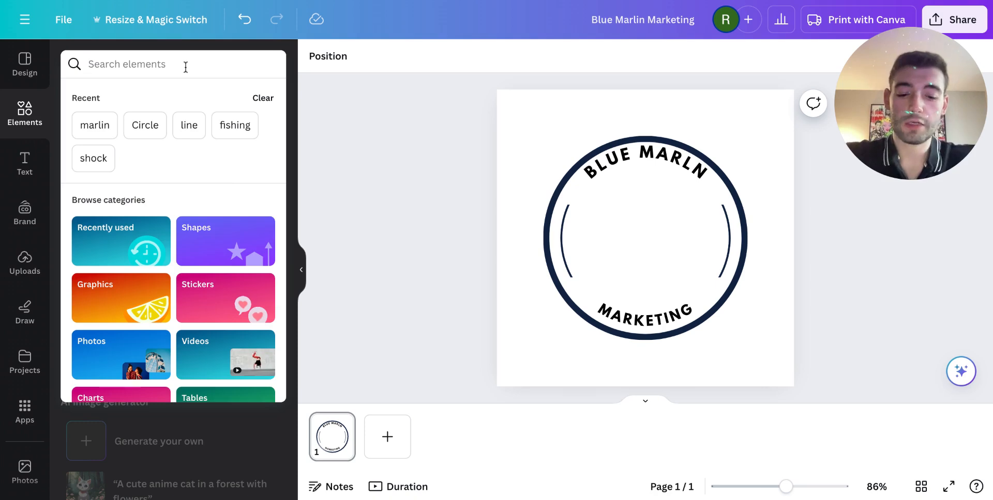
text(marlin)
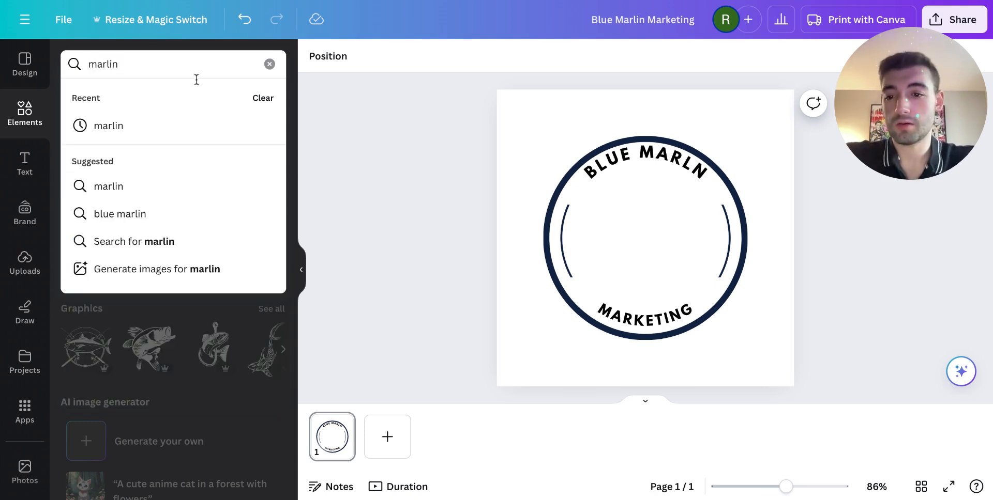
click(195, 130)
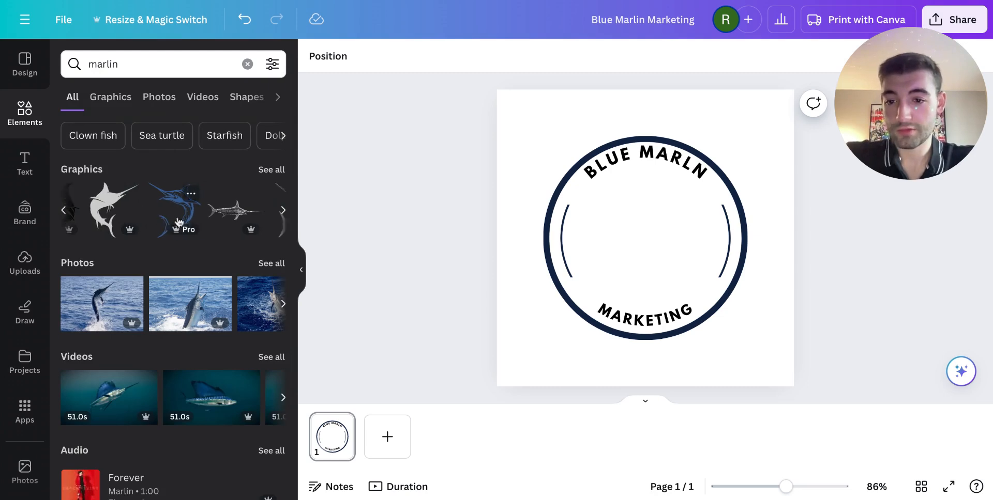
click(155, 212)
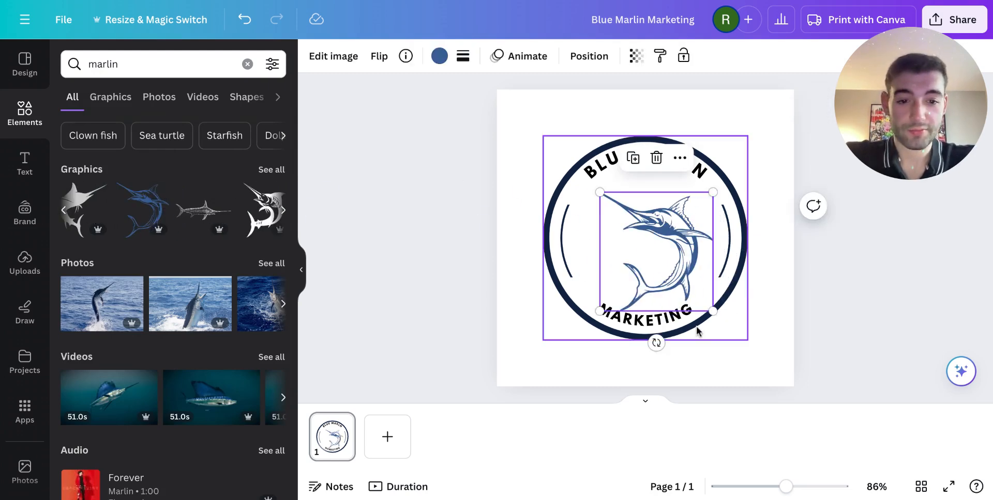
Rotate the blue marlin clockwise until its bill points upward and center it between the curved texts in the circle
drag(656, 343, 589, 330)
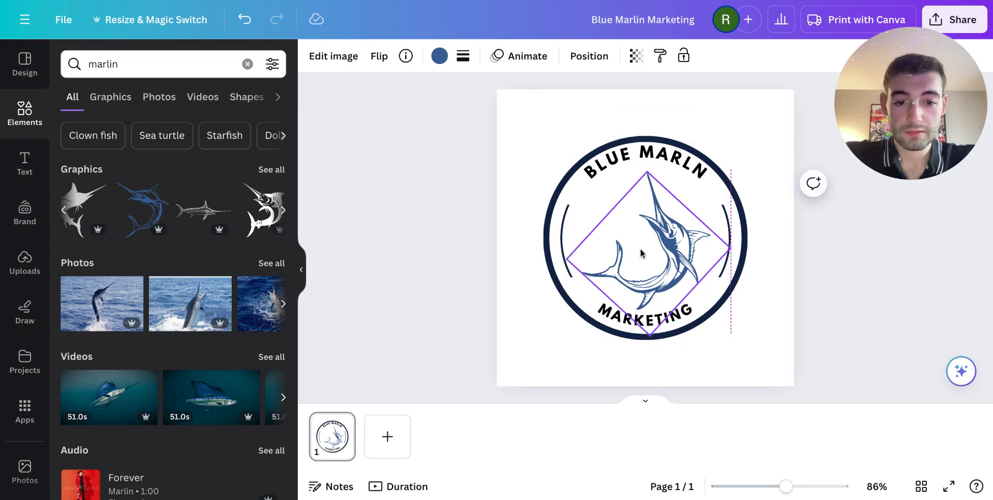
drag(650, 247, 642, 234)
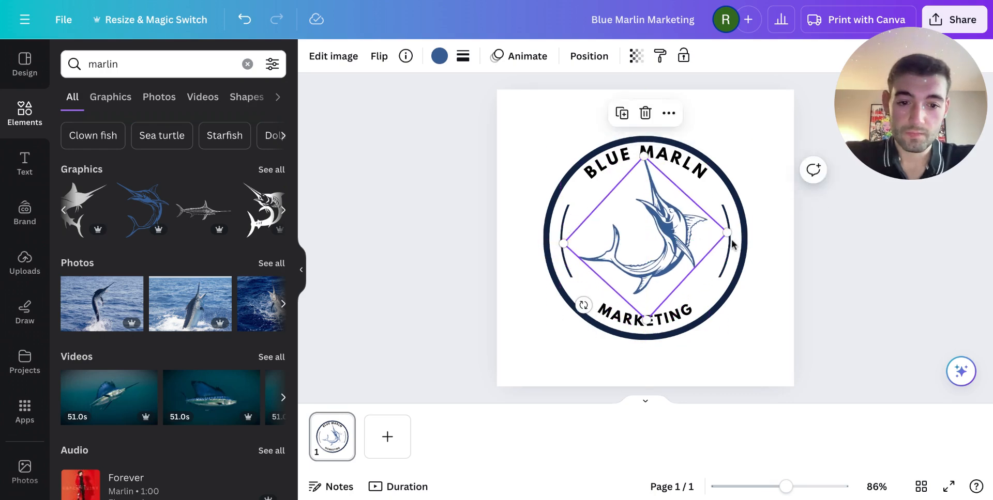
click(799, 247)
Recolor the blue marlin graphic with the darkest solid blue from the default colors
click(732, 253)
click(730, 253)
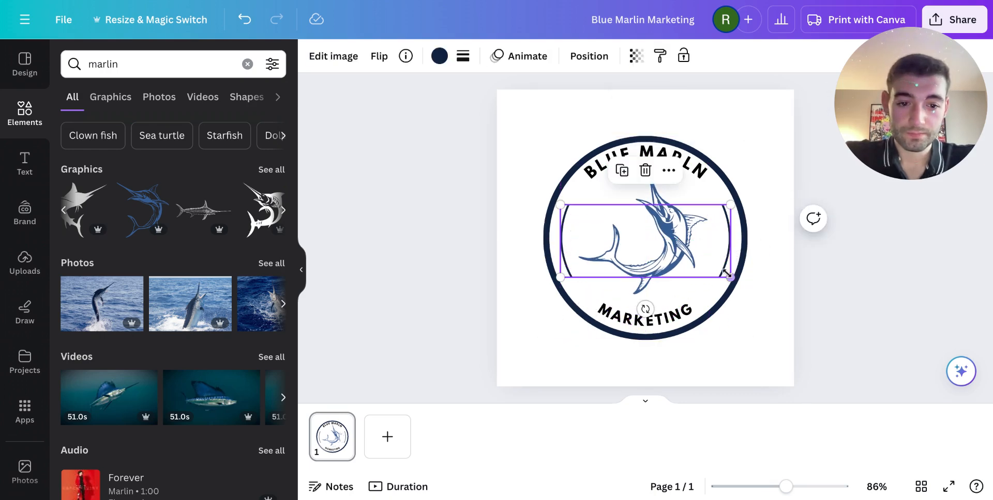
click(463, 147)
click(680, 236)
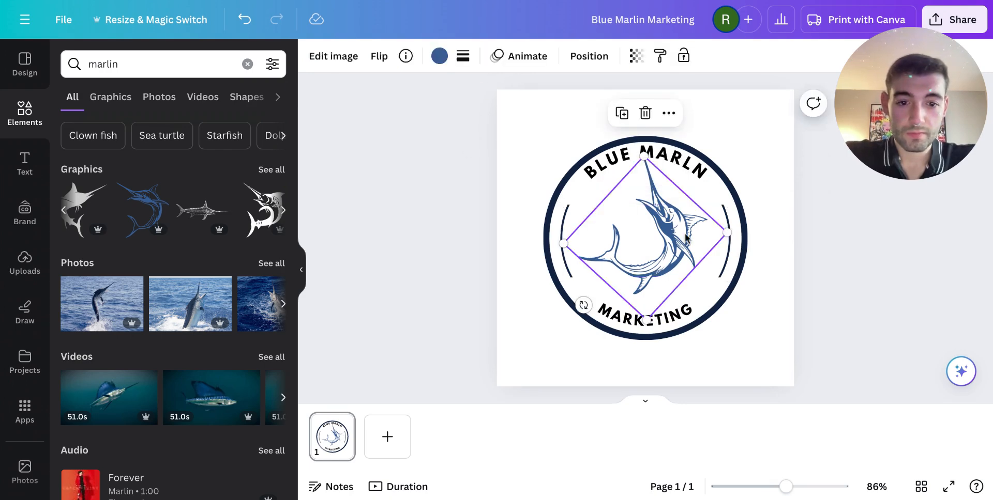
click(439, 57)
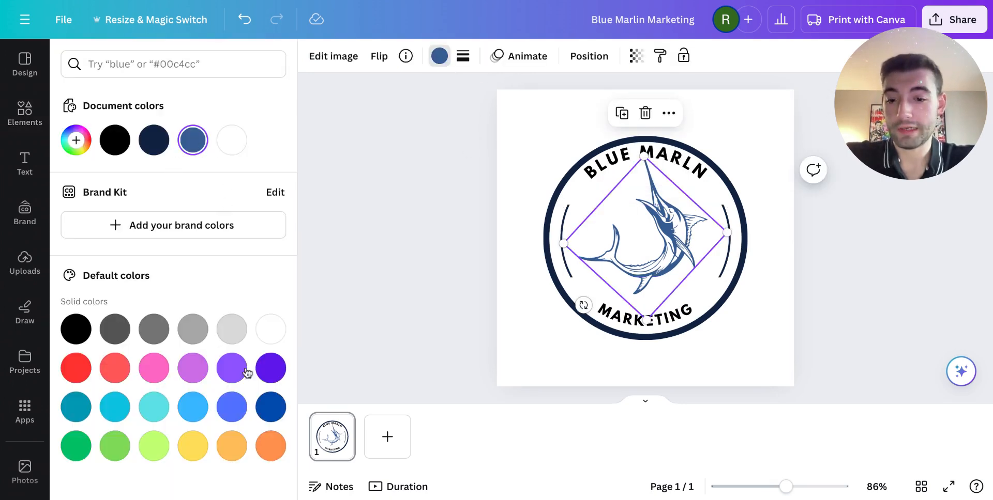
click(270, 407)
click(390, 215)
Recolor the outer ring with the document's blue so that it matches the marlin
click(602, 319)
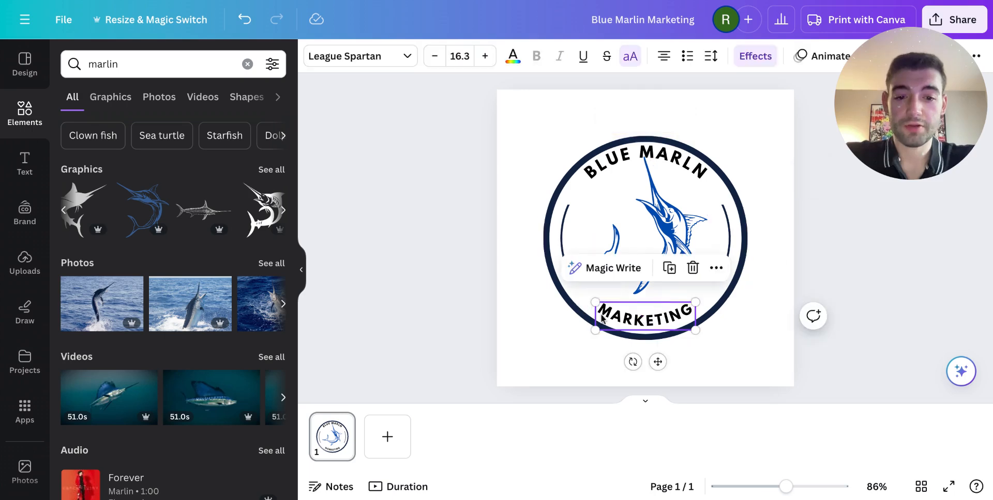
double_click(601, 319)
click(554, 153)
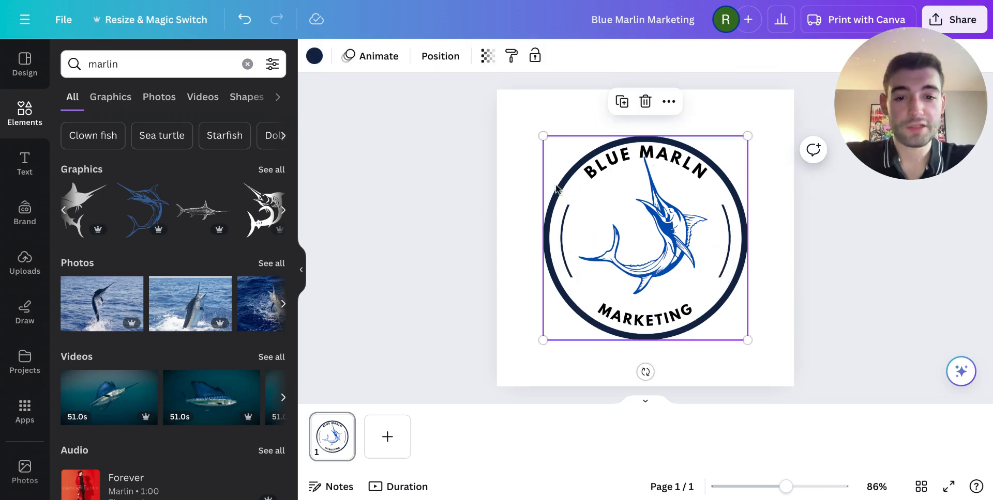
click(313, 56)
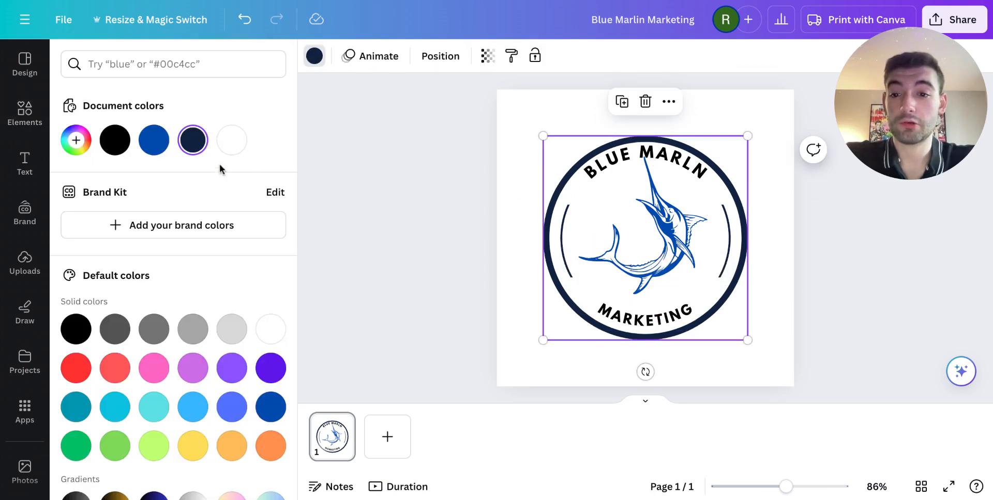
click(153, 140)
click(330, 187)
click(377, 190)
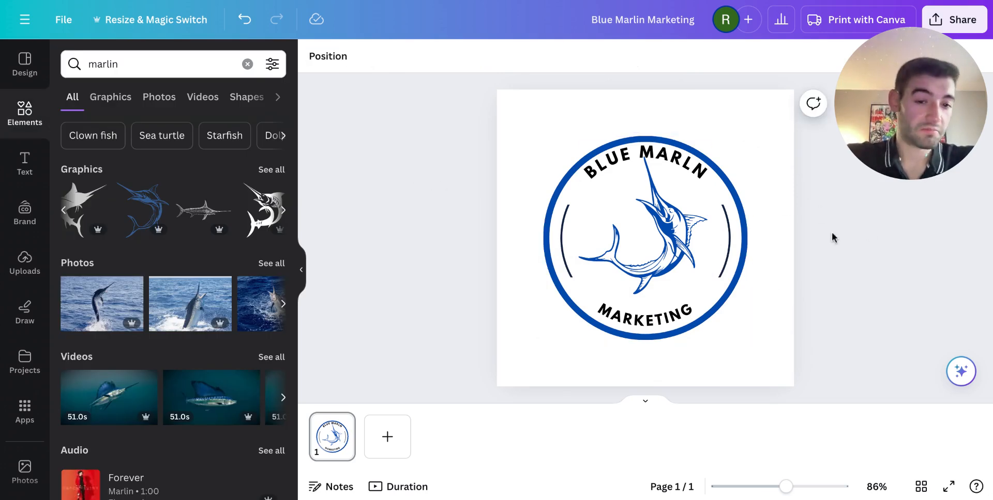
Delete the pair of thin dark navy arcs flanking the marlin inside the ring
click(692, 241)
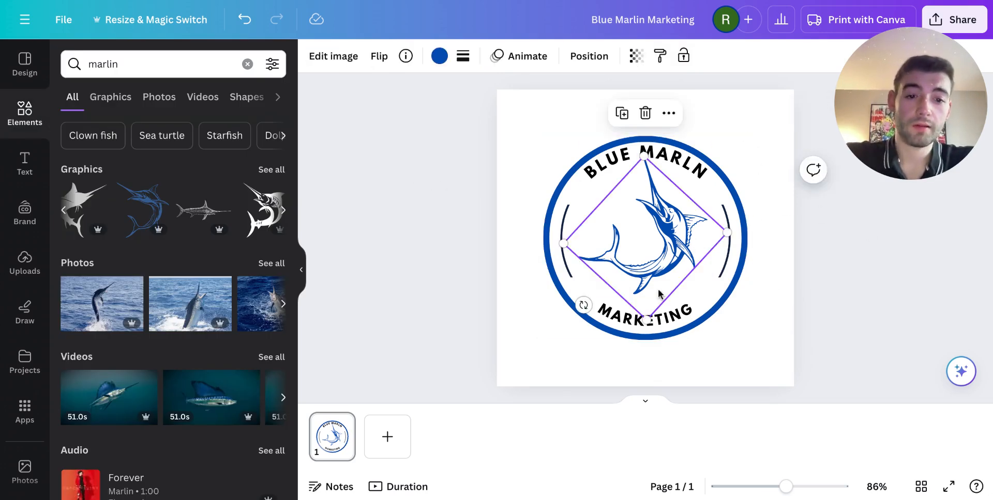
click(831, 227)
click(567, 237)
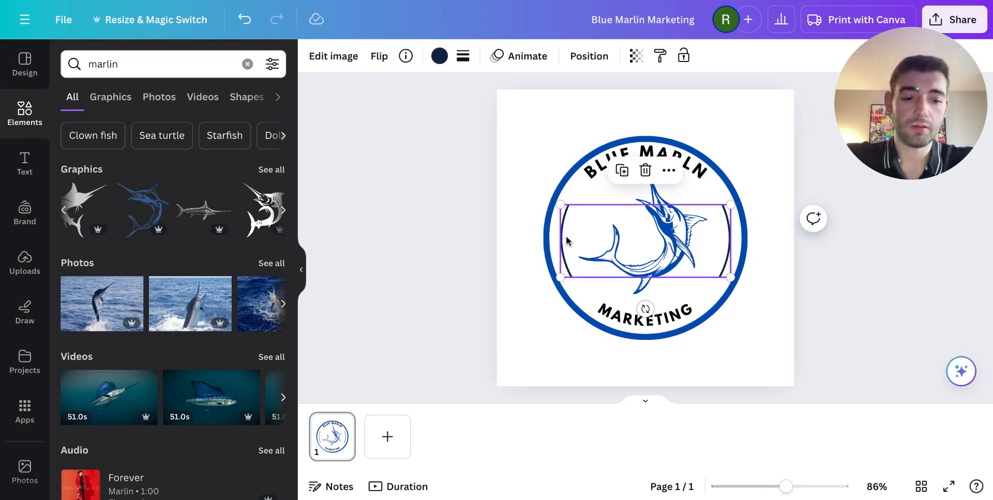
key(Delete)
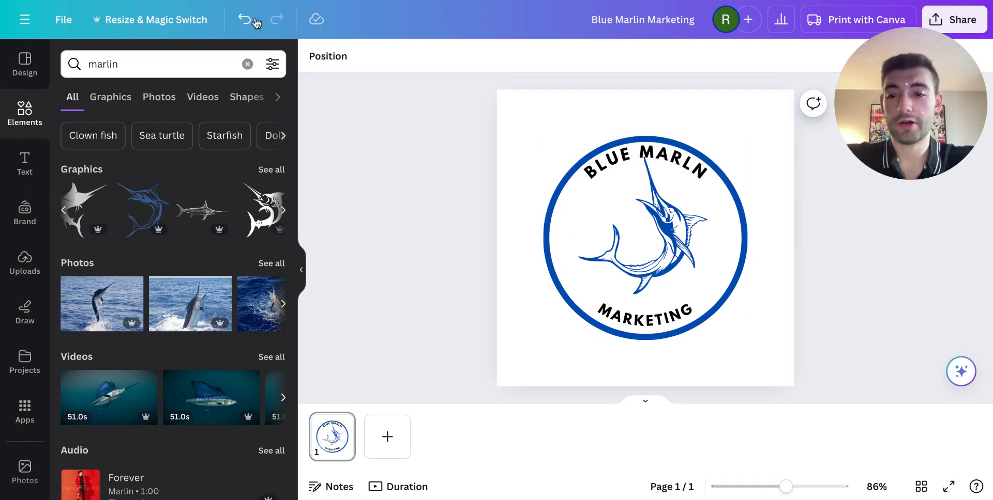
Replace the "marlin" elements search with the suggested "Circle" search, and try a thick black brushed circle around the logo before deleting it
click(247, 64)
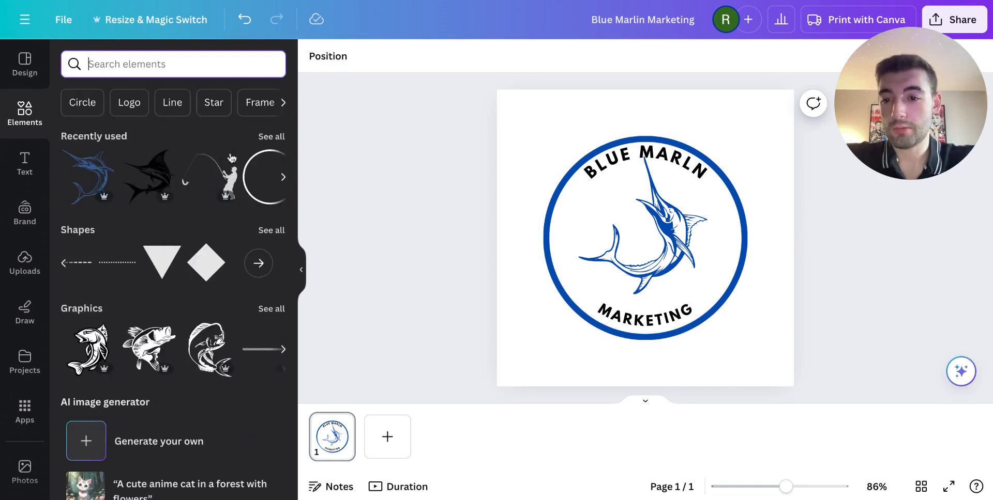
click(82, 102)
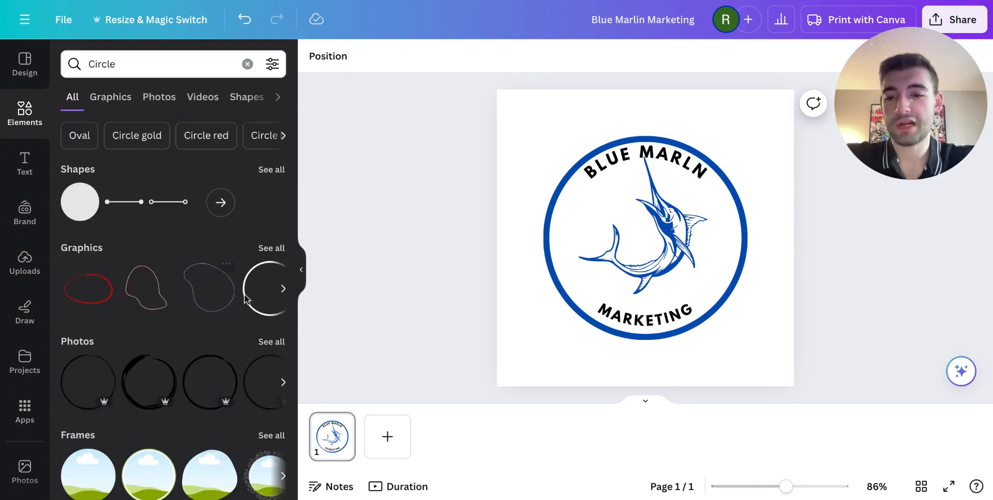
scroll(245, 299, right, 2)
click(204, 398)
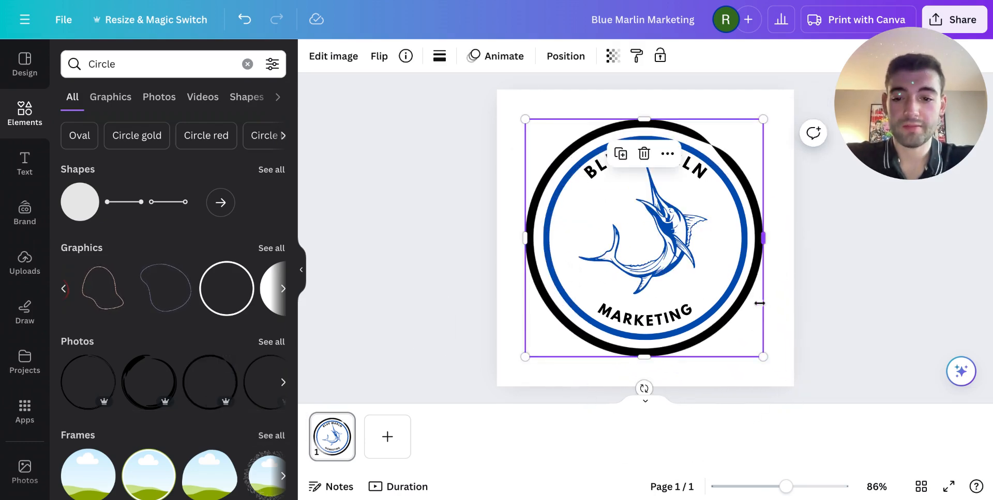
key(Delete)
Add the thin black brushed circle from the photos, shrink it, and place it around the marlin between the two curved texts
scroll(274, 399, right, 2)
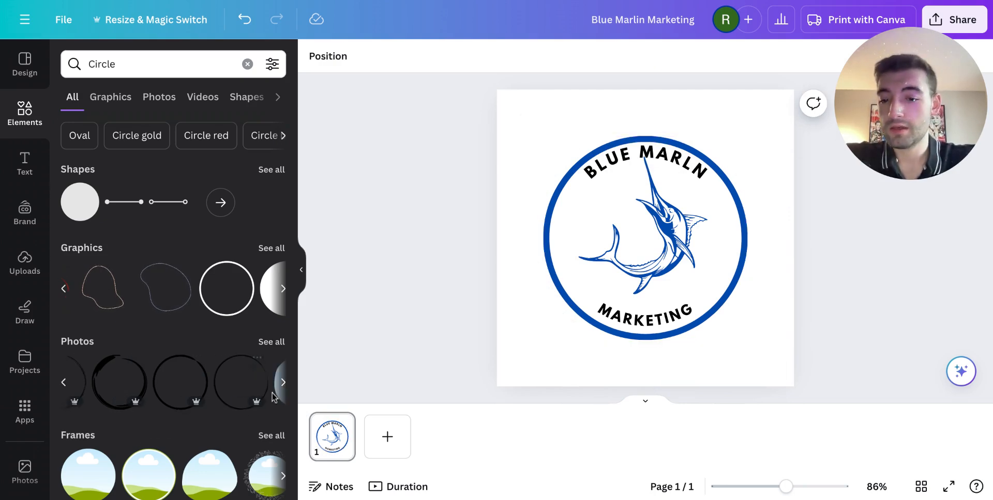
mouse_move(250, 395)
mouse_down()
mouse_move(667, 264)
mouse_move(804, 429)
mouse_move(667, 264)
mouse_move(855, 421)
mouse_move(780, 294)
mouse_up()
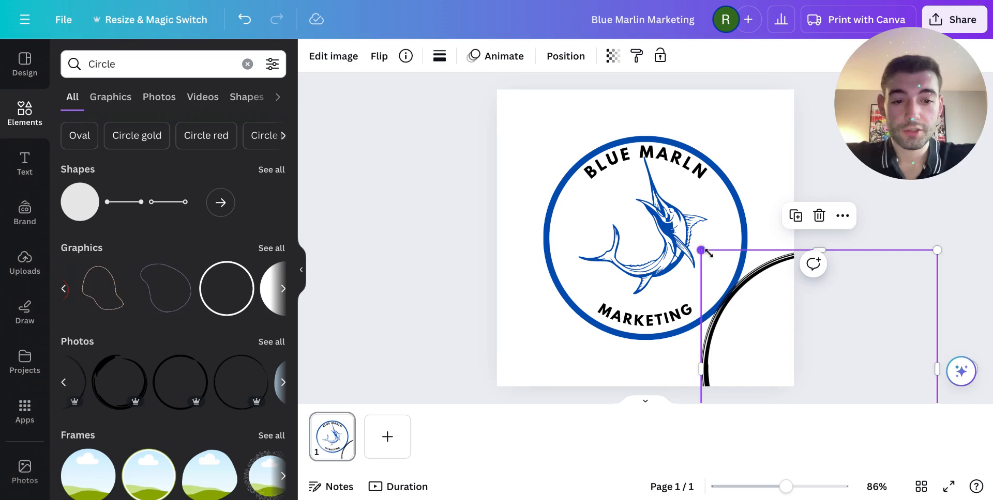
drag(701, 250, 793, 344)
drag(812, 381, 595, 199)
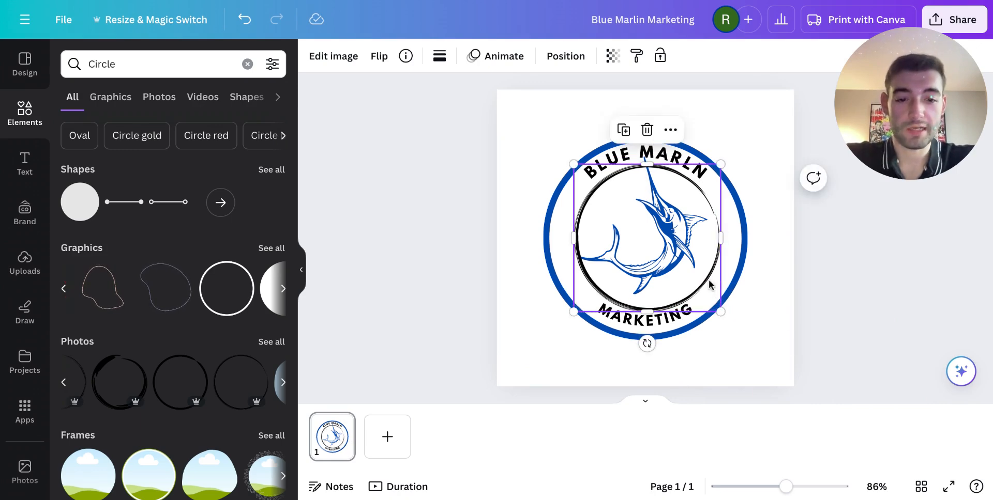
drag(708, 284, 703, 283)
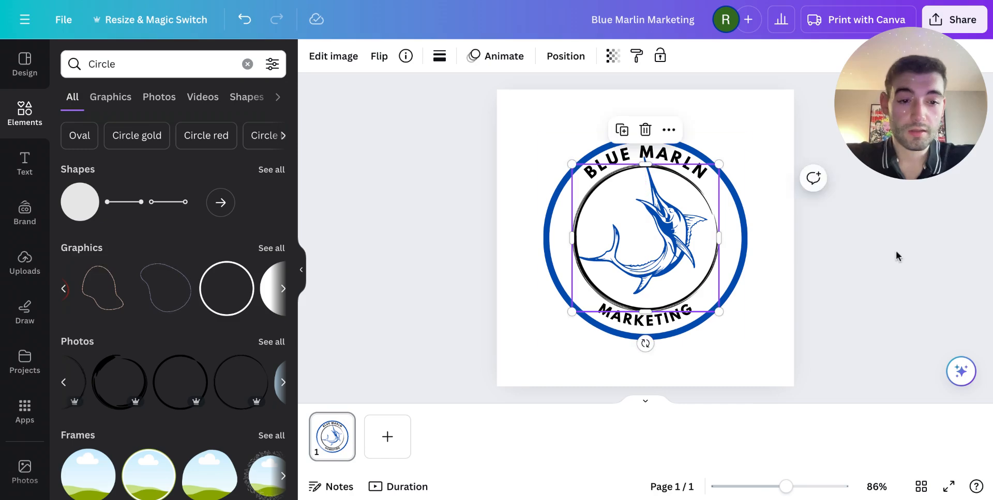
Shrink the inner black circle very slightly and fine-tune its position around the marlin
click(767, 224)
click(697, 205)
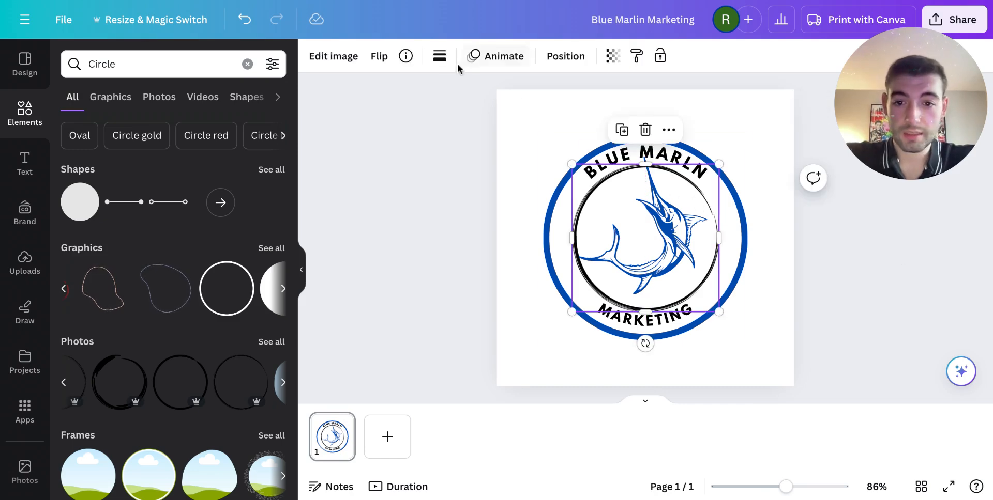
click(440, 193)
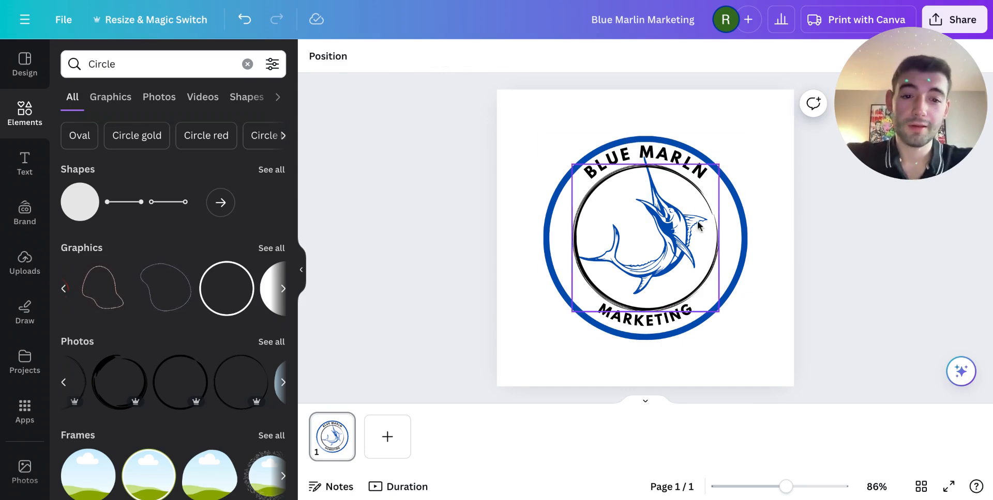
click(710, 286)
mouse_move(720, 312)
mouse_down()
mouse_move(709, 302)
mouse_move(718, 311)
mouse_up()
click(799, 282)
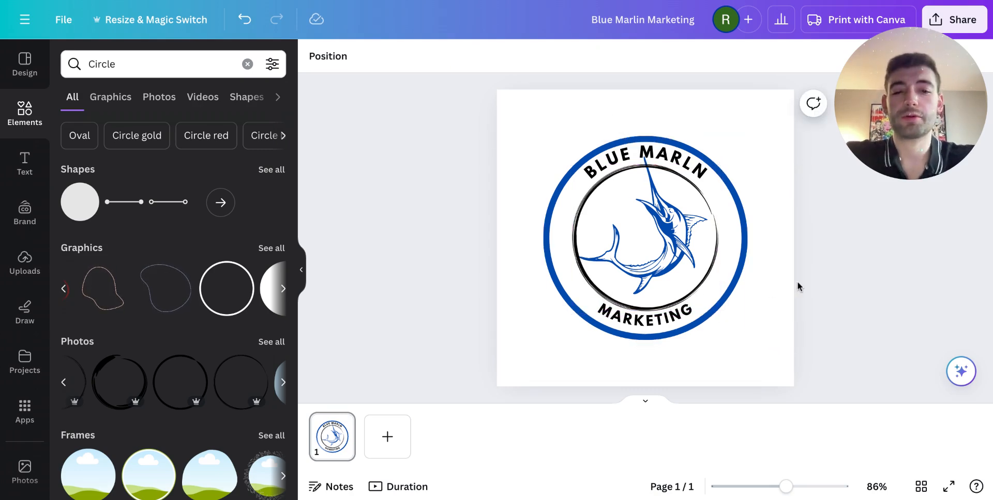
click(716, 268)
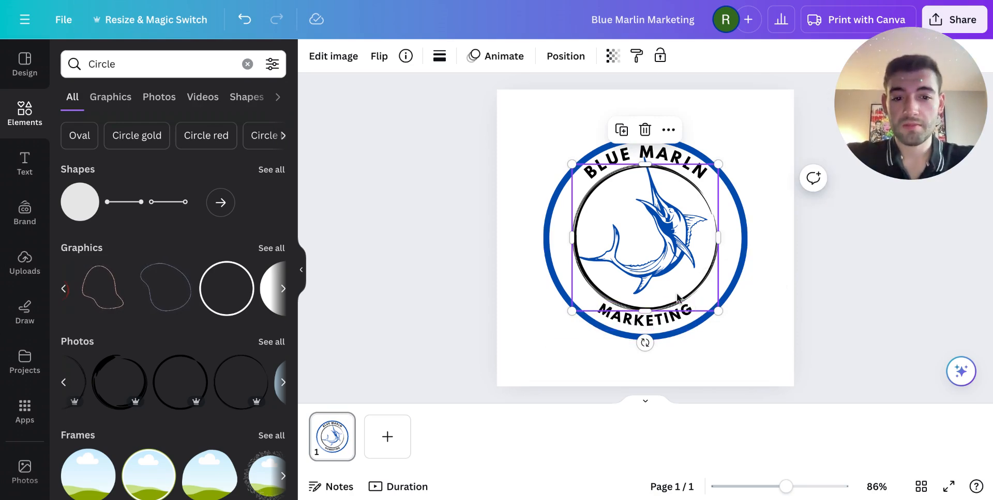
drag(691, 296, 692, 293)
click(437, 253)
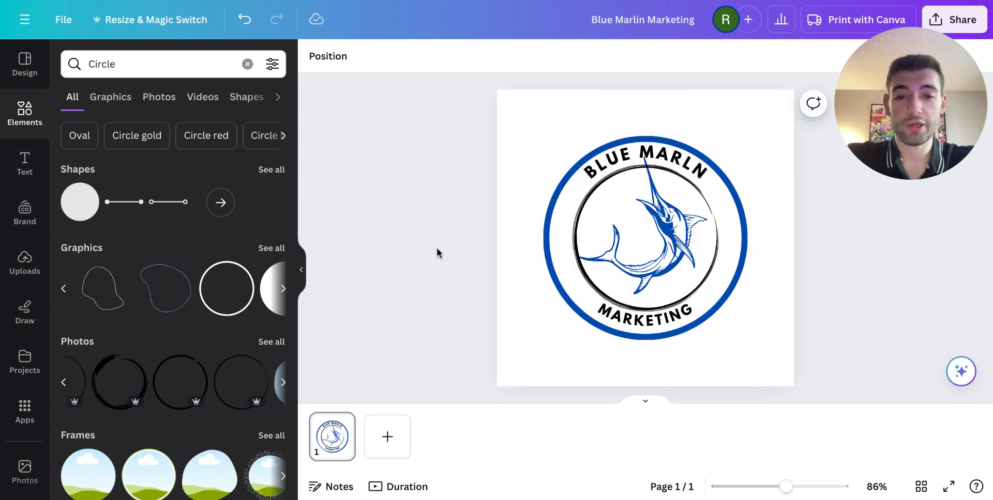
click(551, 140)
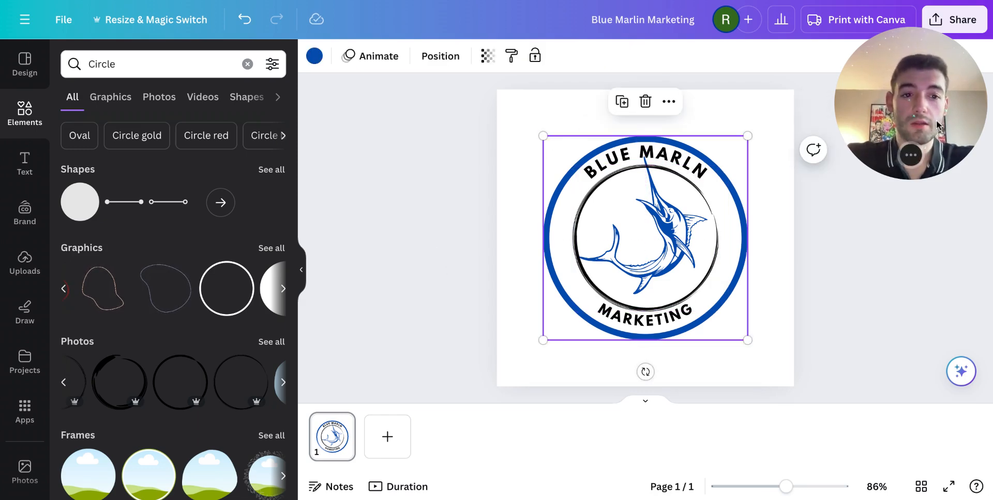
drag(935, 117, 627, 105)
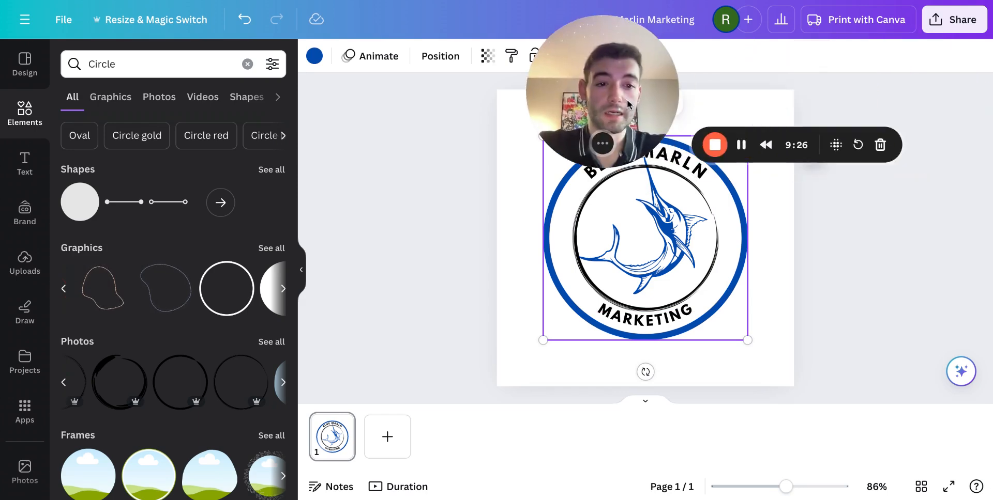